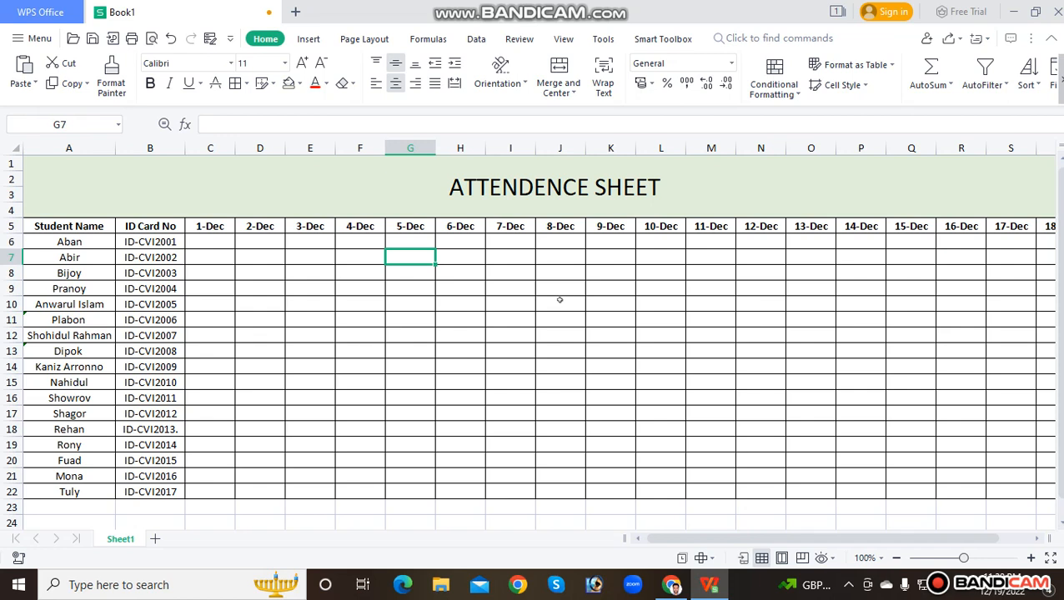
# Enter a sample P mark in cell C6 under 1-Dec and an A mark in cell D7 under 2-Dec
pyautogui.click(206, 243)
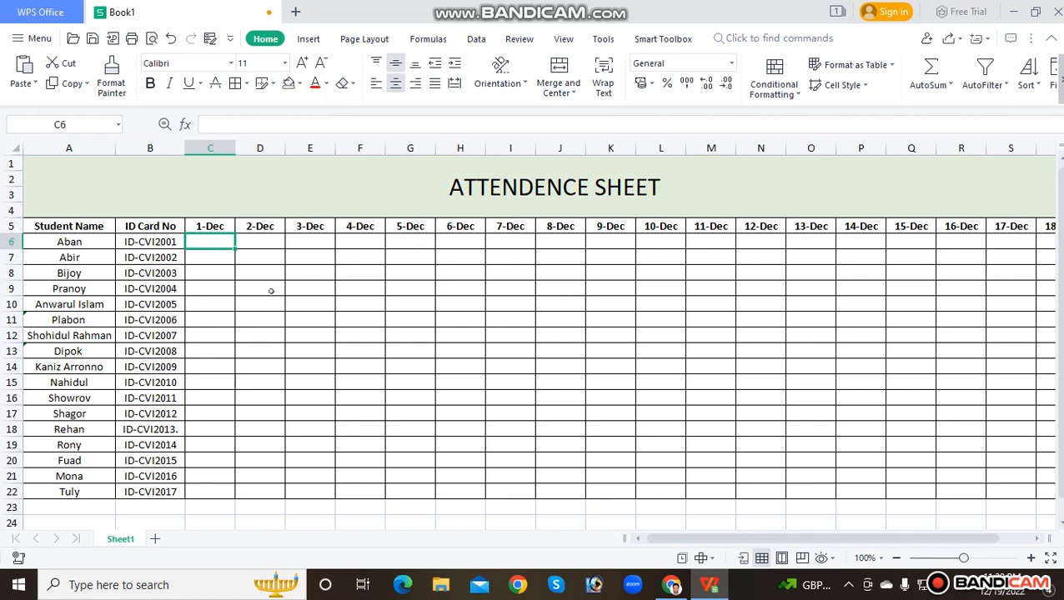
pyautogui.write('P')
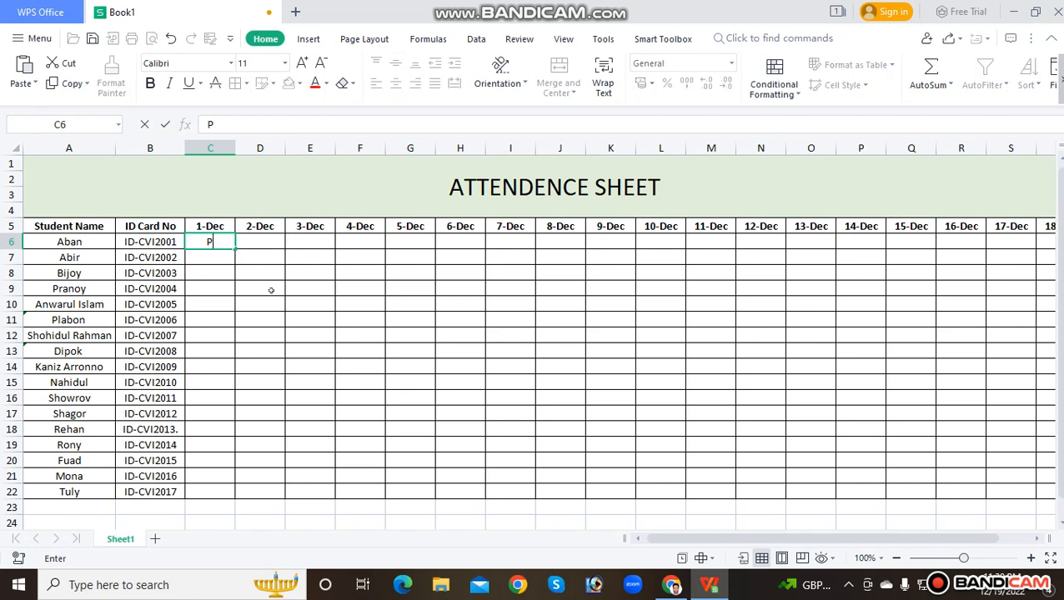
pyautogui.click(272, 289)
pyautogui.click(269, 261)
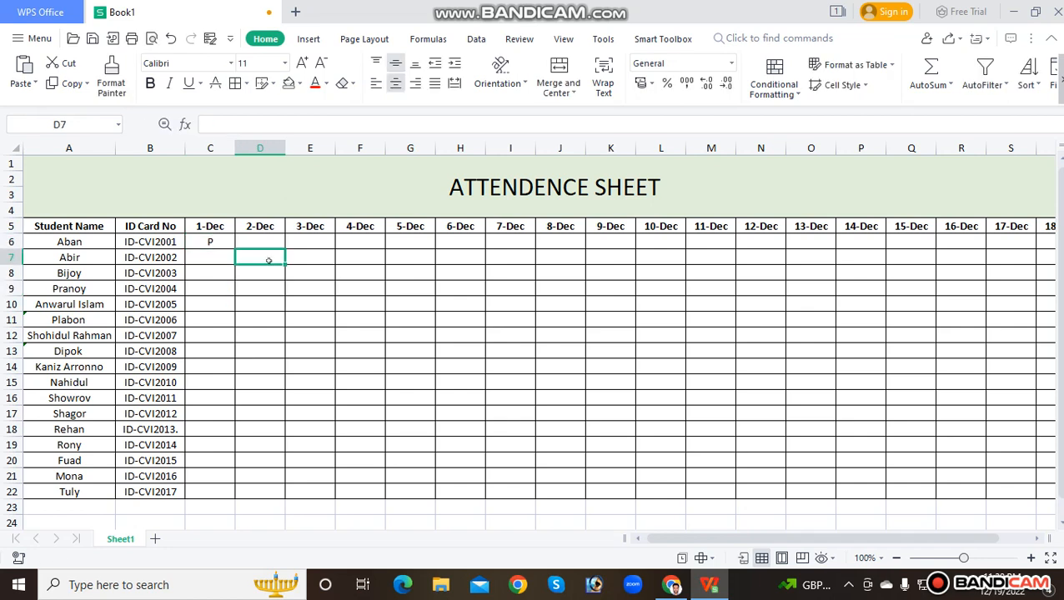
pyautogui.write('A')
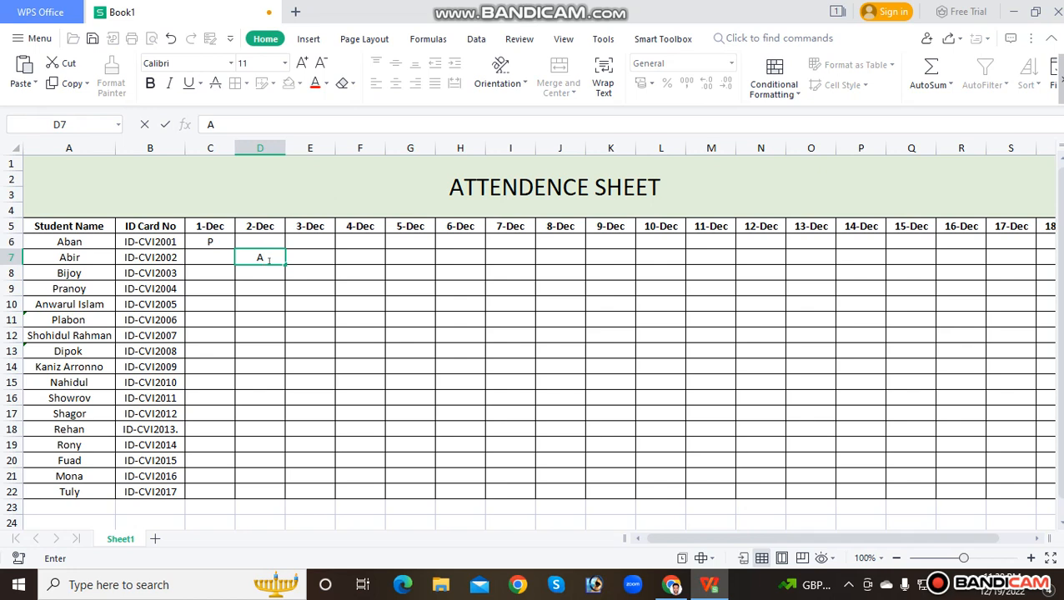
pyautogui.click(283, 284)
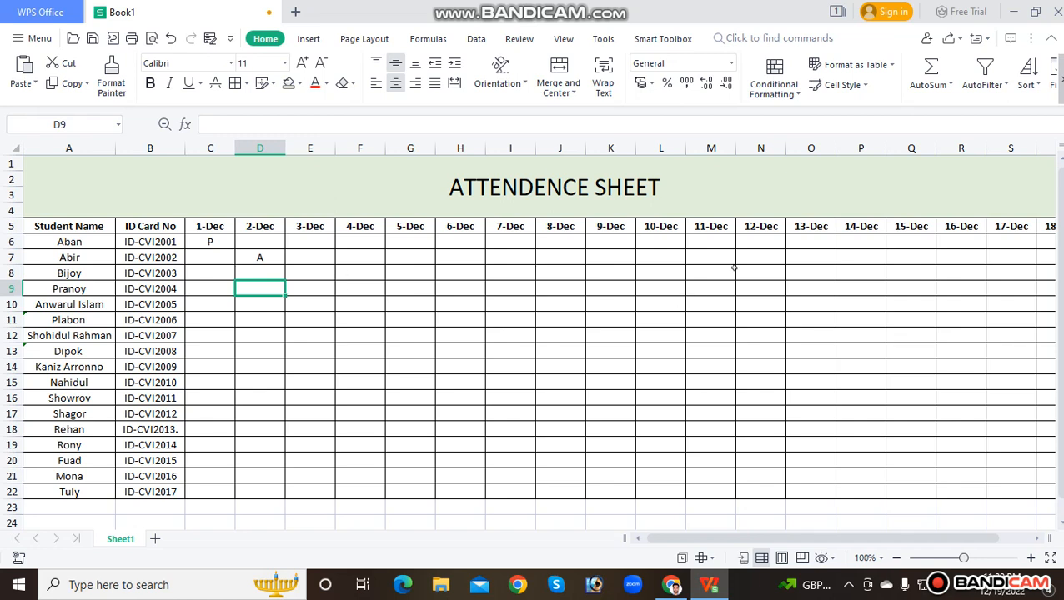
# Clear the sample attendance marks from cells C6:E9
pyautogui.moveTo(211, 240); pyautogui.dragTo(1021, 492)
pyautogui.click(811, 402)
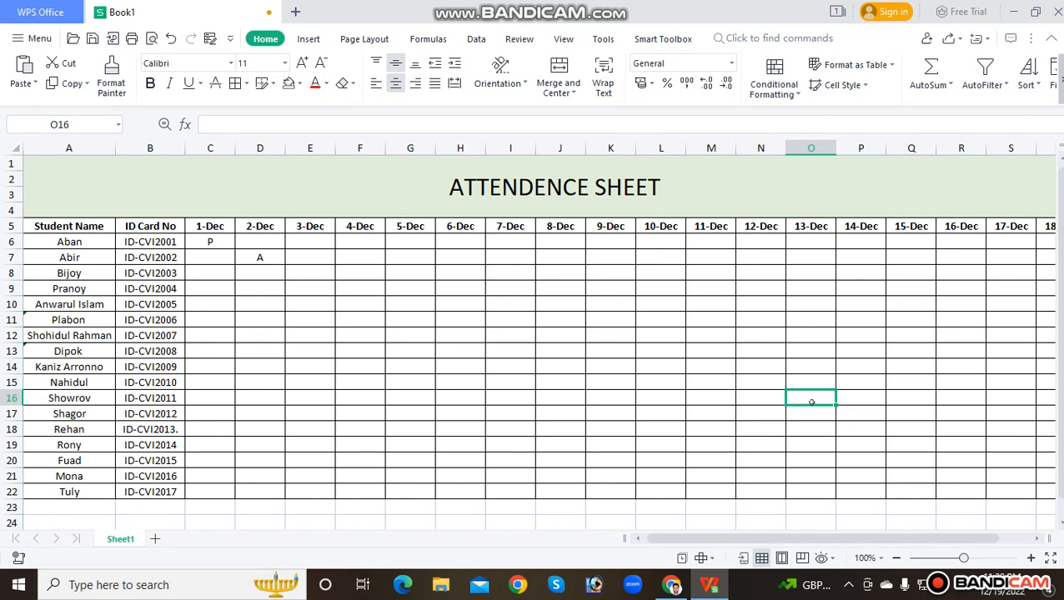
pyautogui.moveTo(205, 243); pyautogui.dragTo(292, 279)
pyautogui.press('Delete')
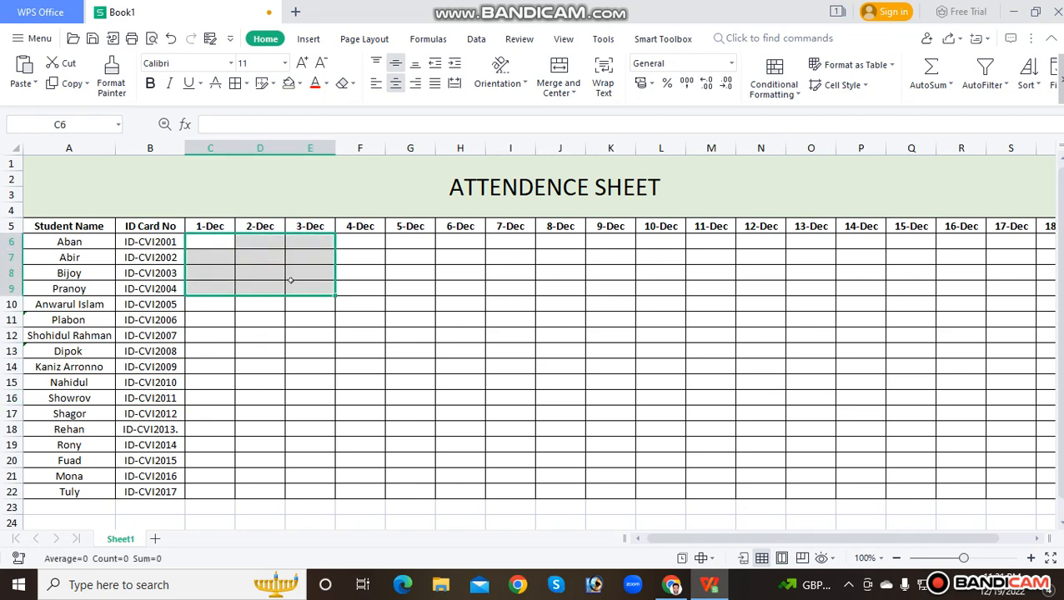
pyautogui.click(355, 257)
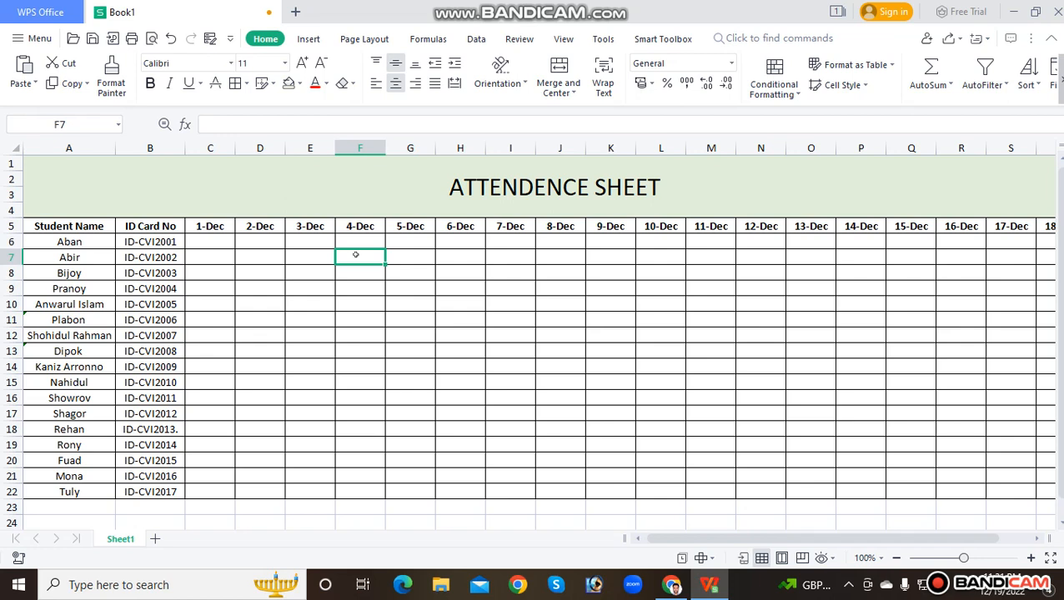
# Mark the first student P for 1-Dec, 2-Dec and 3-Dec in cells C6:E6
pyautogui.click(429, 322)
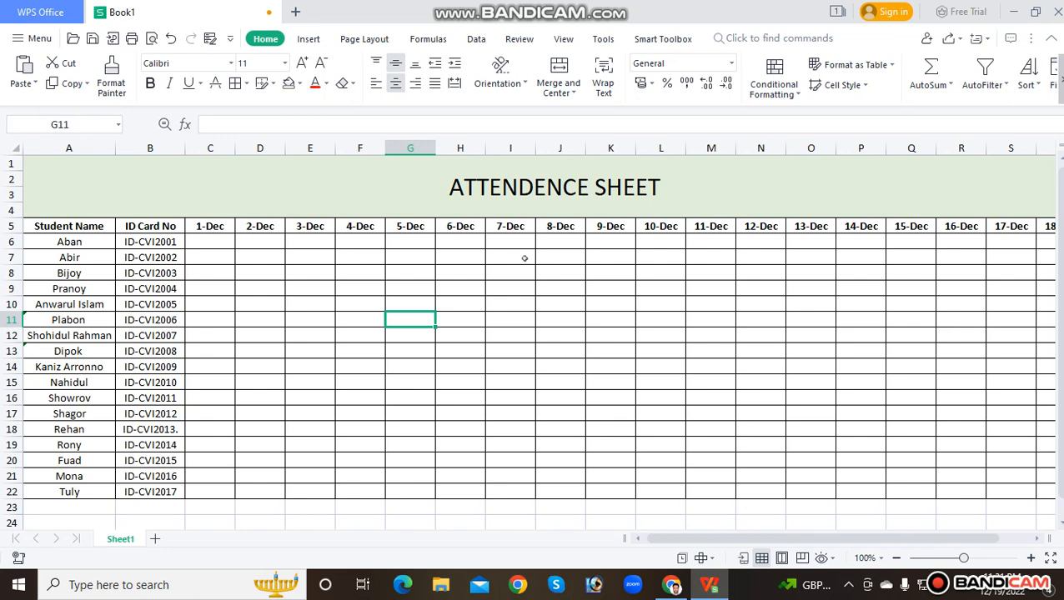
pyautogui.click(212, 237)
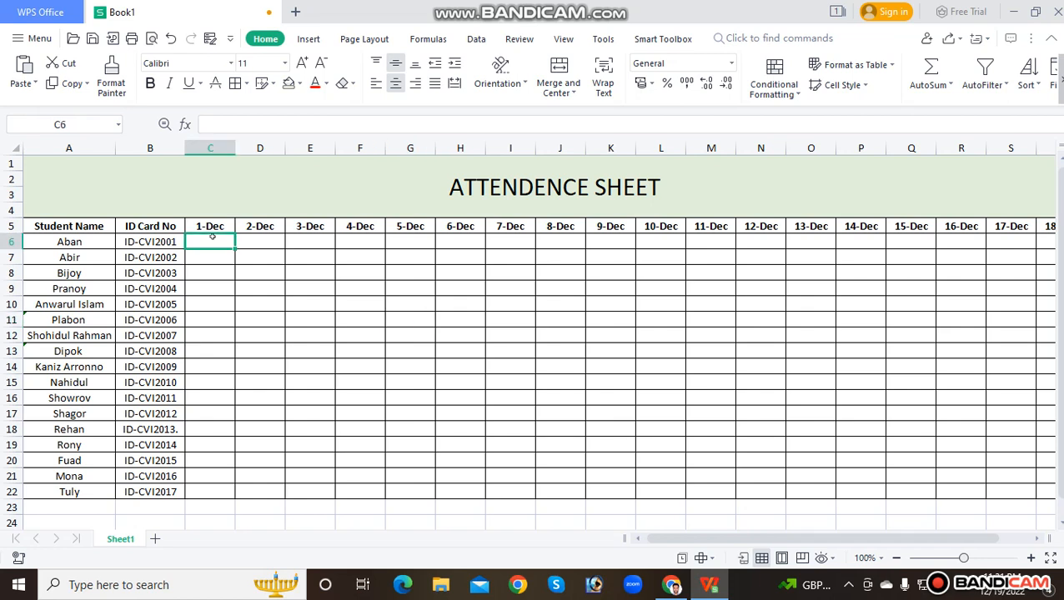
pyautogui.click(242, 288)
pyautogui.click(207, 242)
pyautogui.write('P')
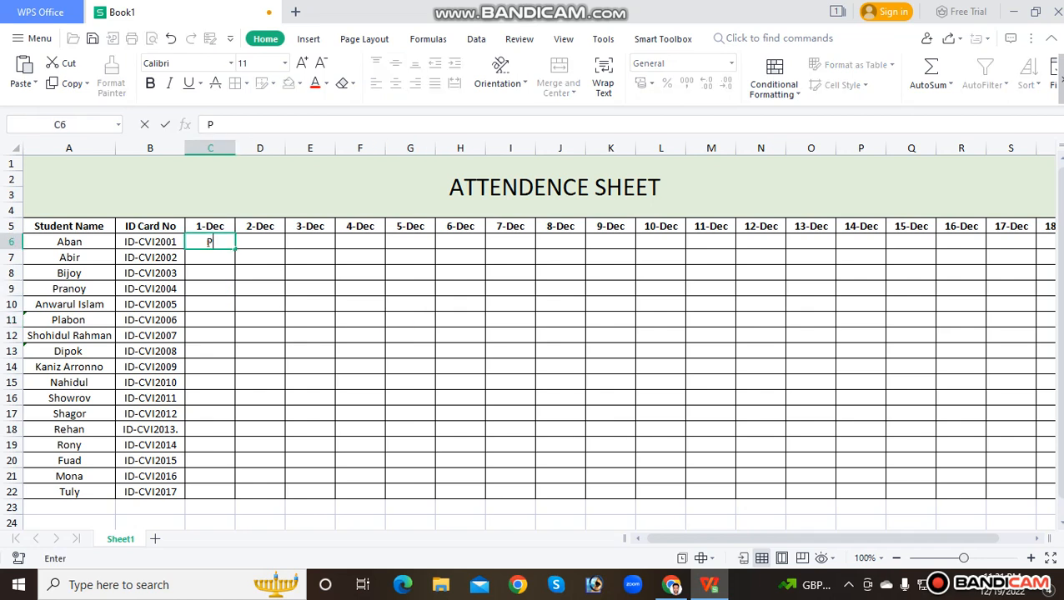
pyautogui.press('Return')
pyautogui.moveTo(221, 242); pyautogui.dragTo(300, 247)
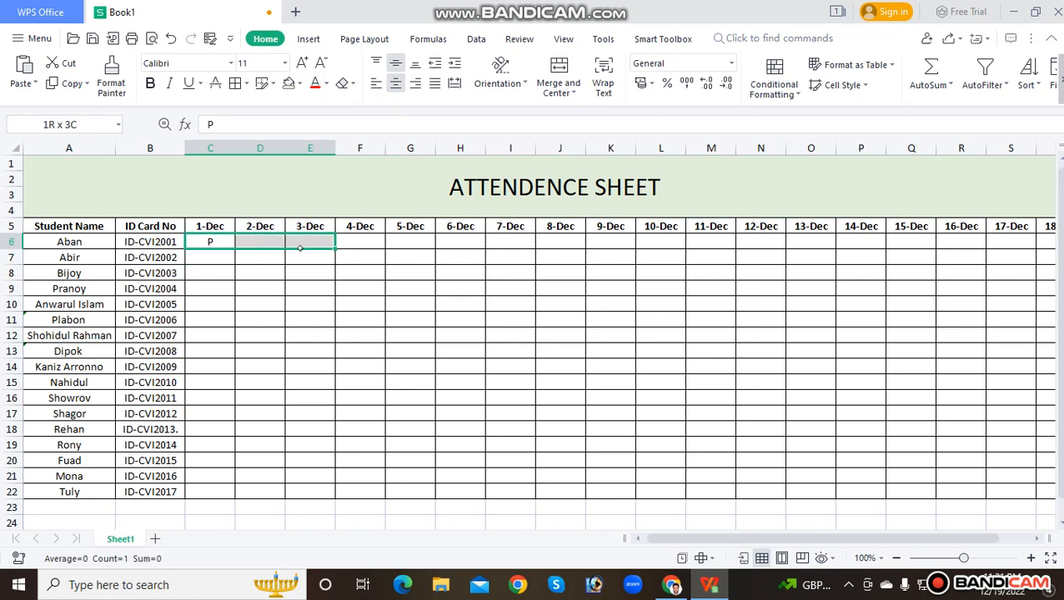
pyautogui.click(223, 244)
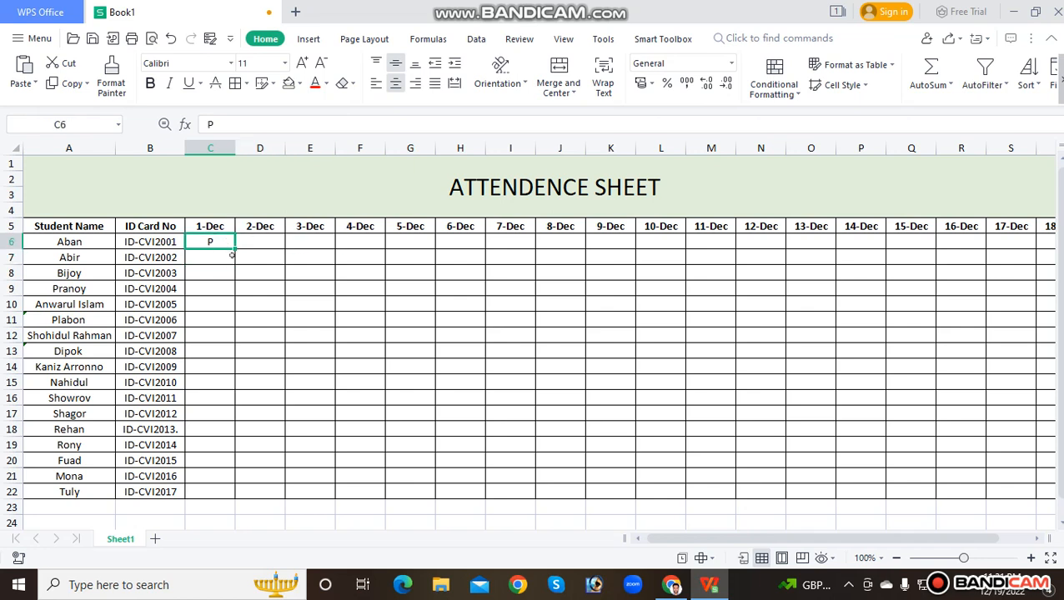
pyautogui.click(275, 241)
pyautogui.write('P')
pyautogui.click(315, 247)
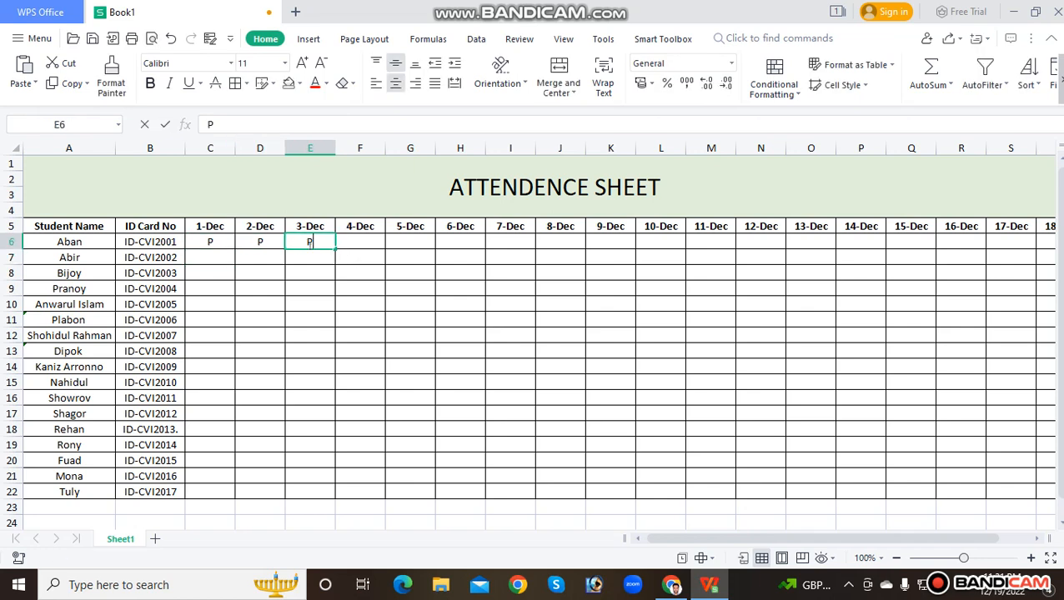
pyautogui.write('P')
# Continue the first student's row with A for 4-Dec, P for 5-Dec and 6-Dec, and A for 7-Dec
pyautogui.click(359, 241)
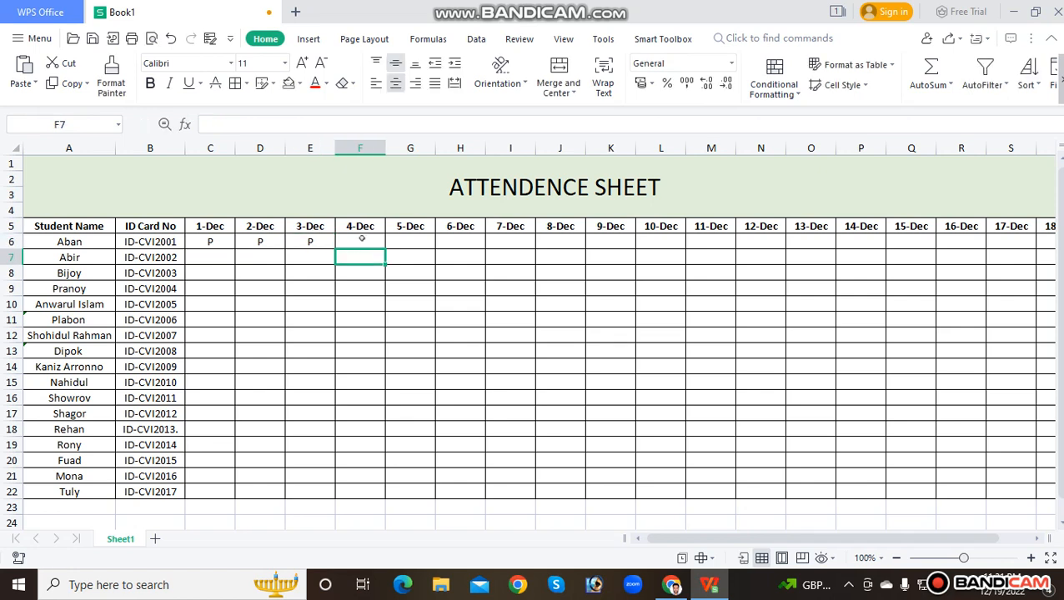
pyautogui.write('A')
pyautogui.click(401, 271)
pyautogui.click(421, 247)
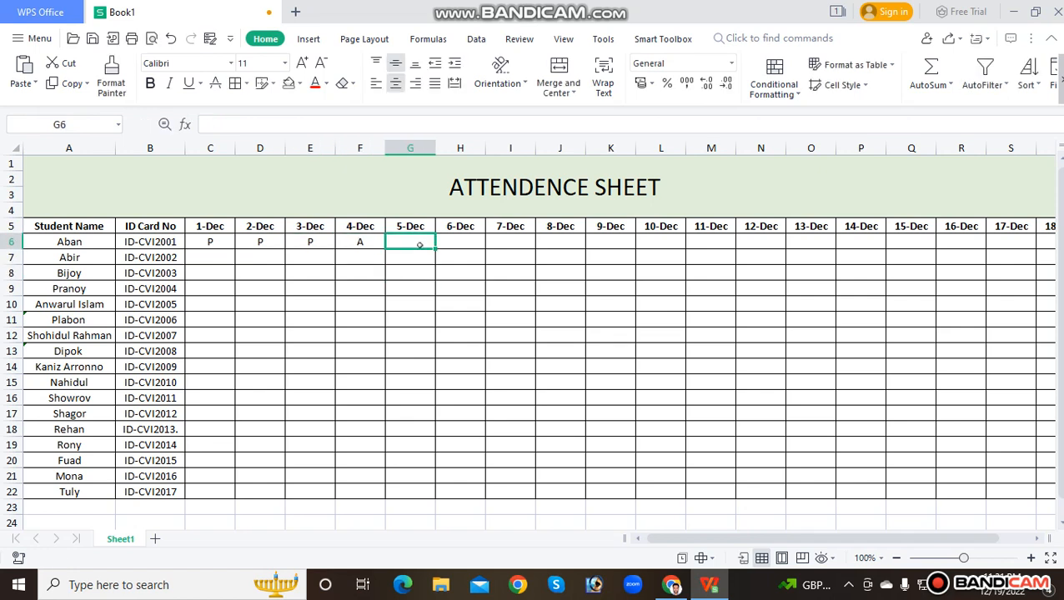
pyautogui.write('P')
pyautogui.click(415, 270)
pyautogui.click(463, 240)
pyautogui.write('P')
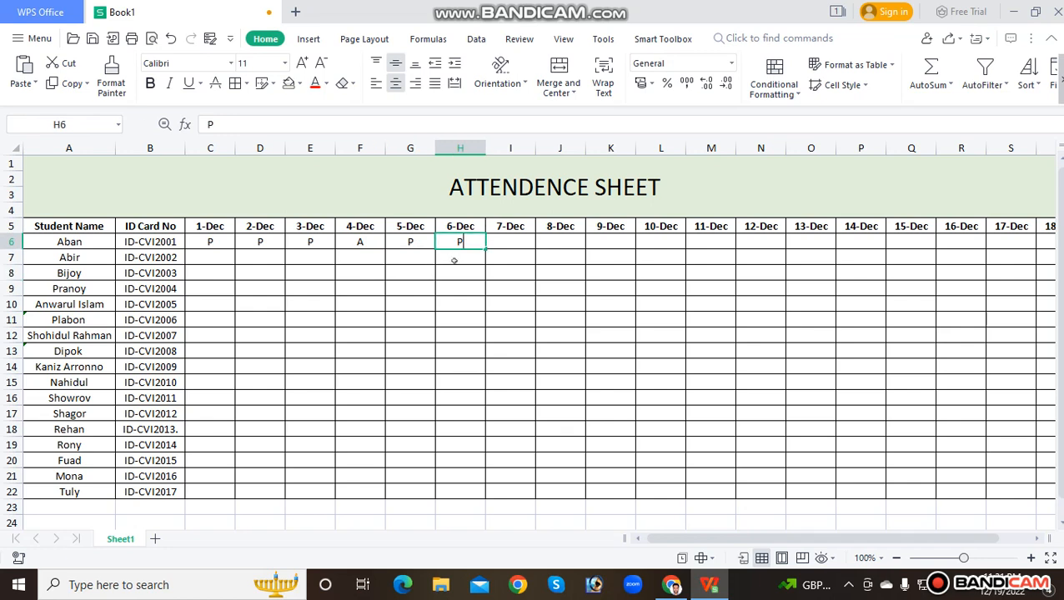
pyautogui.click(457, 270)
pyautogui.click(500, 240)
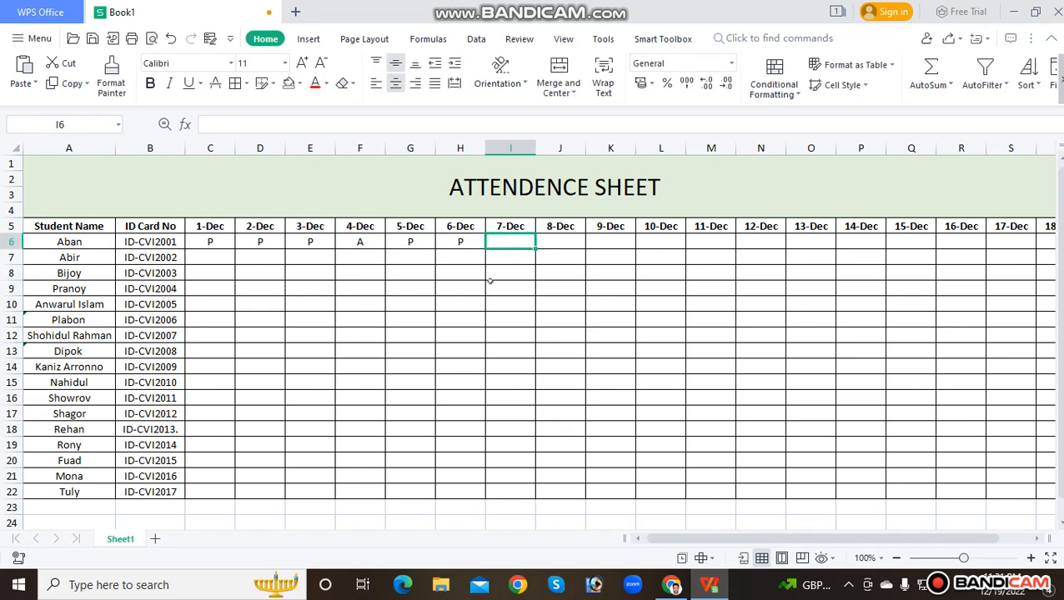
pyautogui.write('A')
pyautogui.click(461, 286)
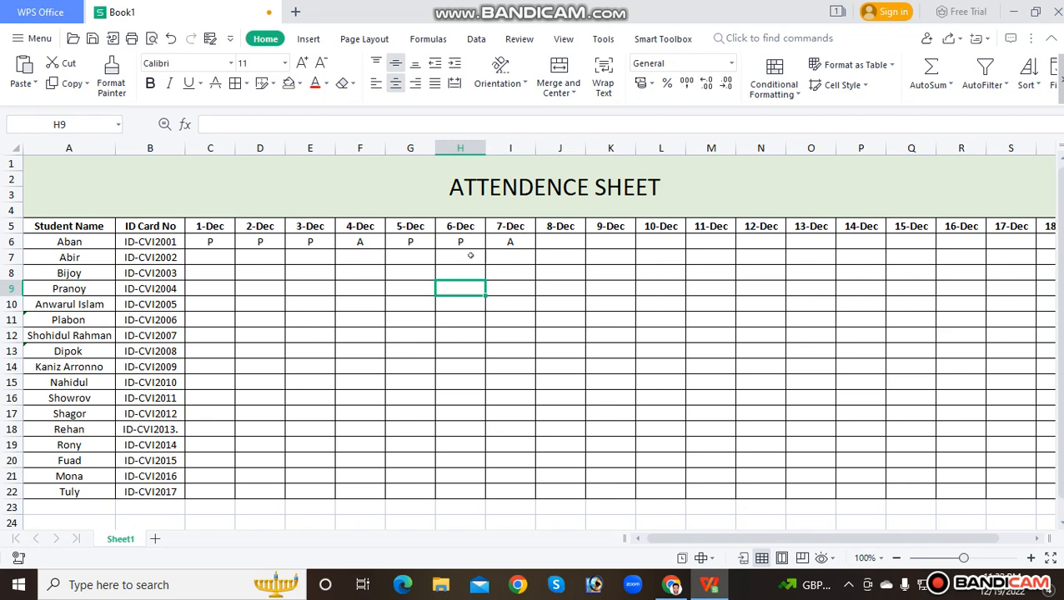
# Clear the first student's marks for 1-Dec through 7-Dec in cells C6:I6
pyautogui.moveTo(214, 241); pyautogui.dragTo(500, 240)
pyautogui.press('Delete')
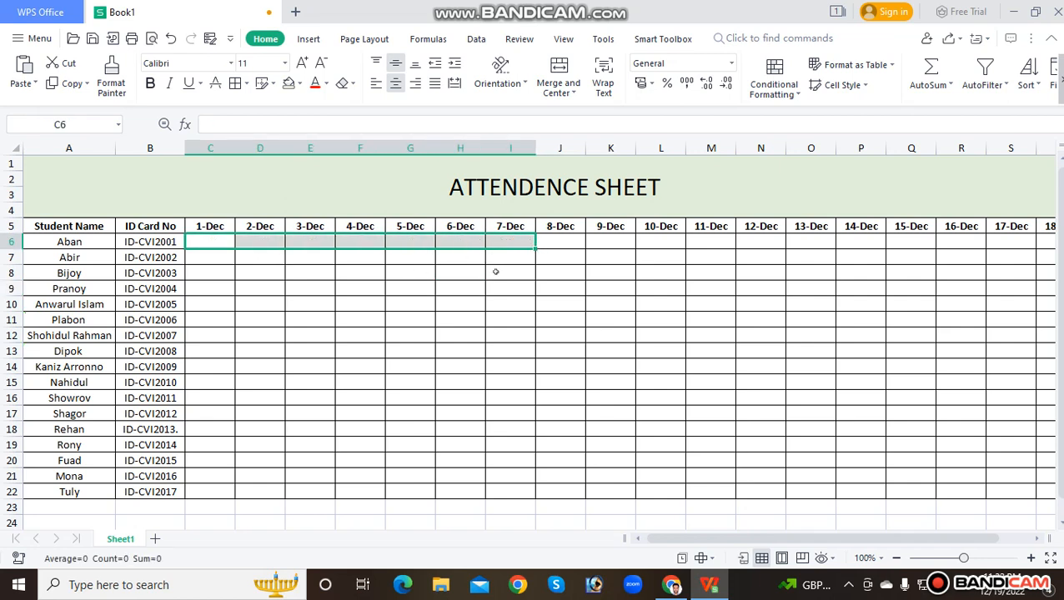
pyautogui.click(448, 291)
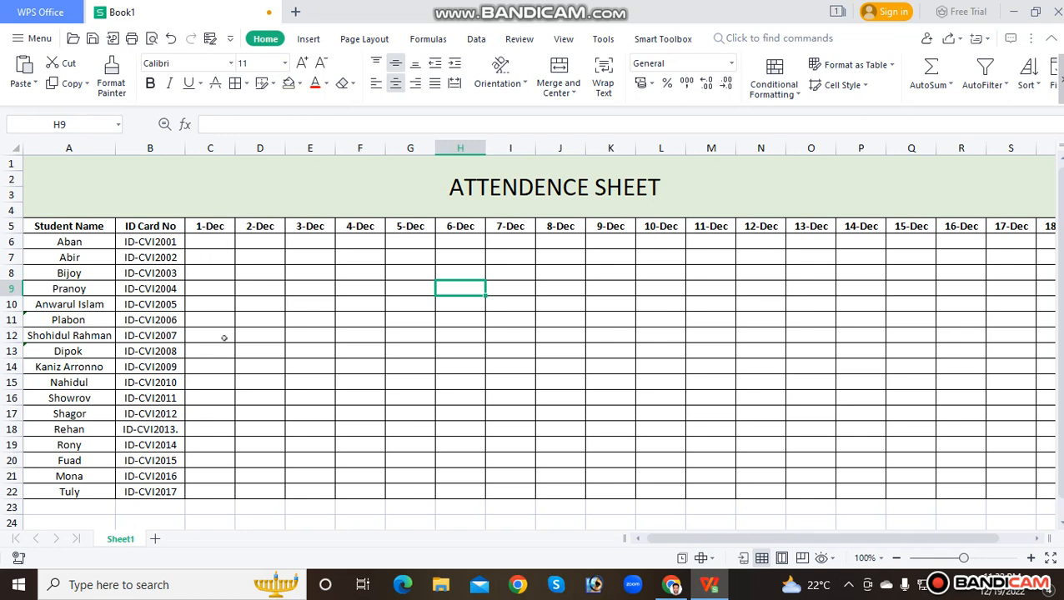
# Add an Equal To highlight rule to cells C6:T22 that formats the value A with Light Red Fill with Dark Red Text
pyautogui.click(212, 242)
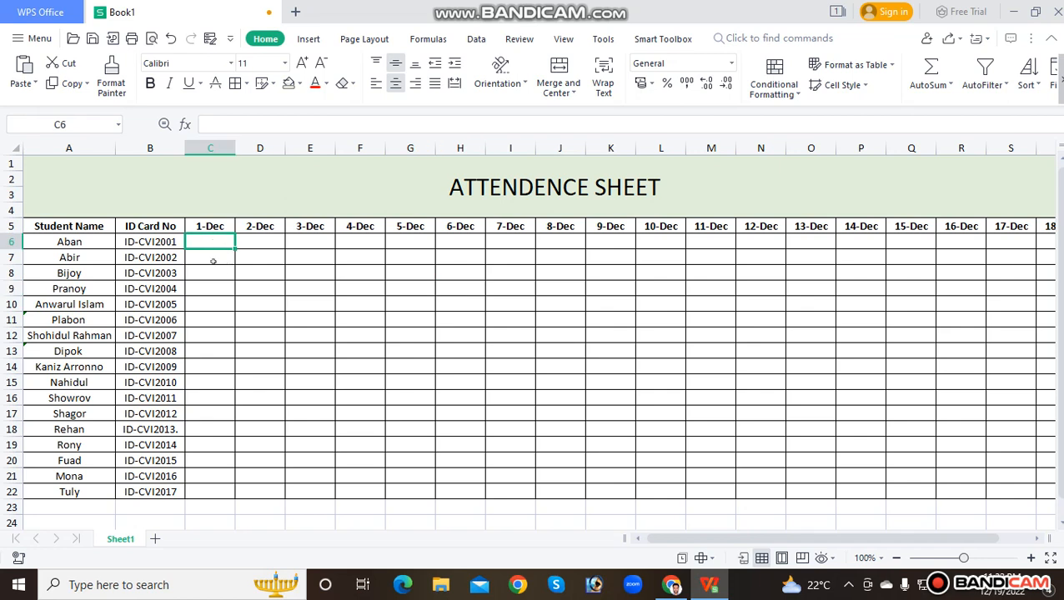
pyautogui.click(213, 258)
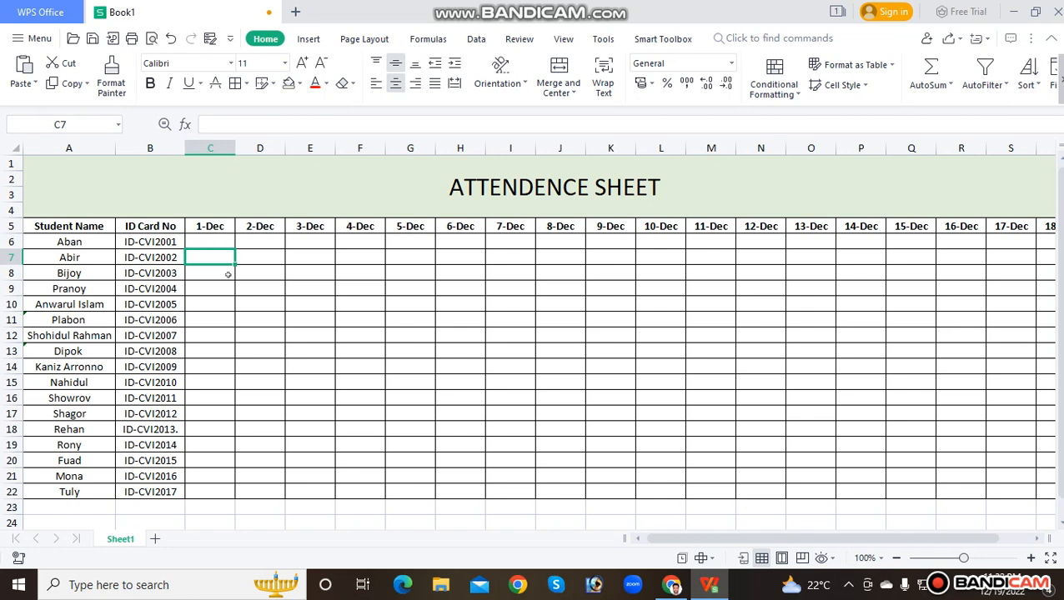
pyautogui.click(212, 241)
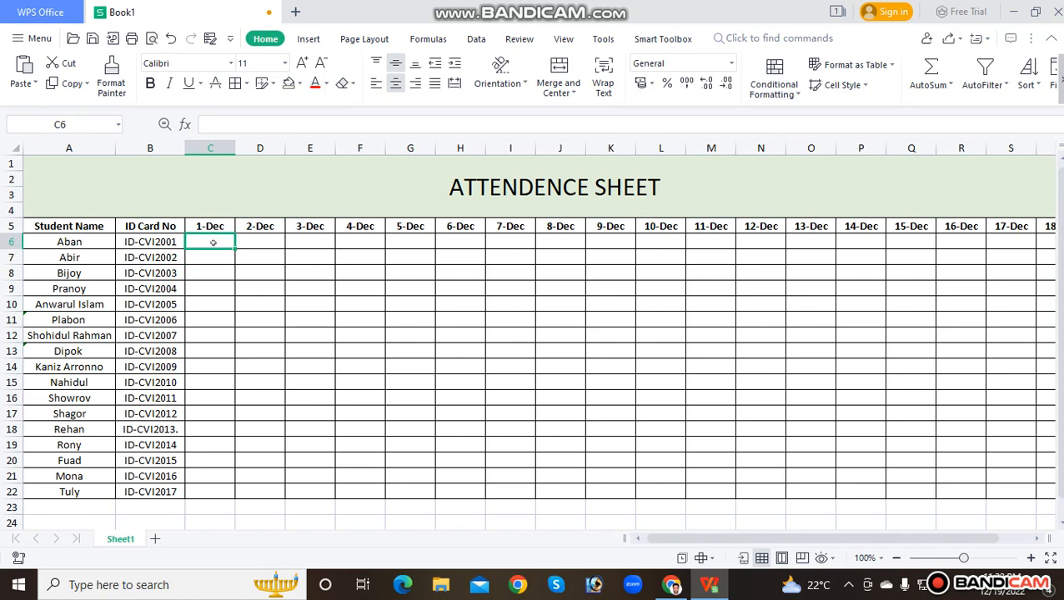
pyautogui.moveTo(215, 242)
pyautogui.mouseDown()
pyautogui.moveTo(304, 313)
pyautogui.moveTo(772, 506)
pyautogui.moveTo(865, 476)
pyautogui.moveTo(1021, 475)
pyautogui.moveTo(1047, 491)
pyautogui.moveTo(1042, 446)
pyautogui.moveTo(978, 493)
pyautogui.mouseUp()
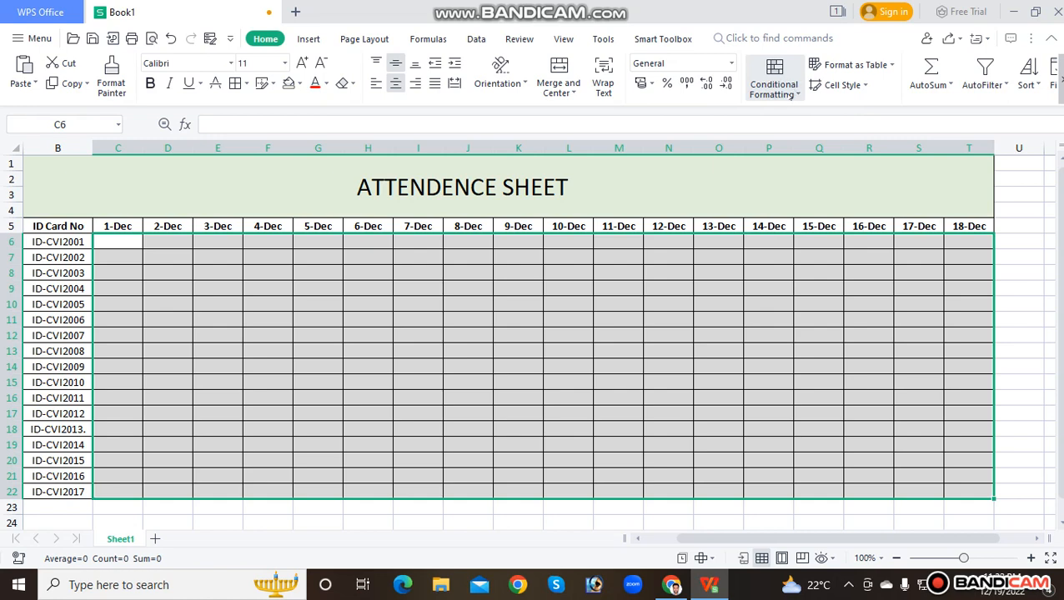
pyautogui.click(789, 94)
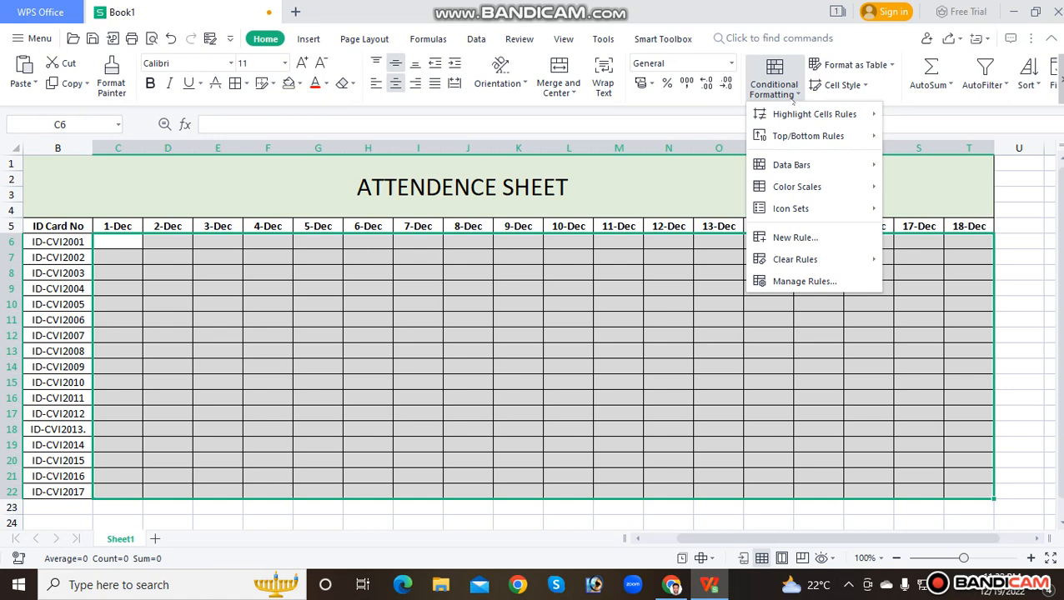
pyautogui.moveTo(795, 115)
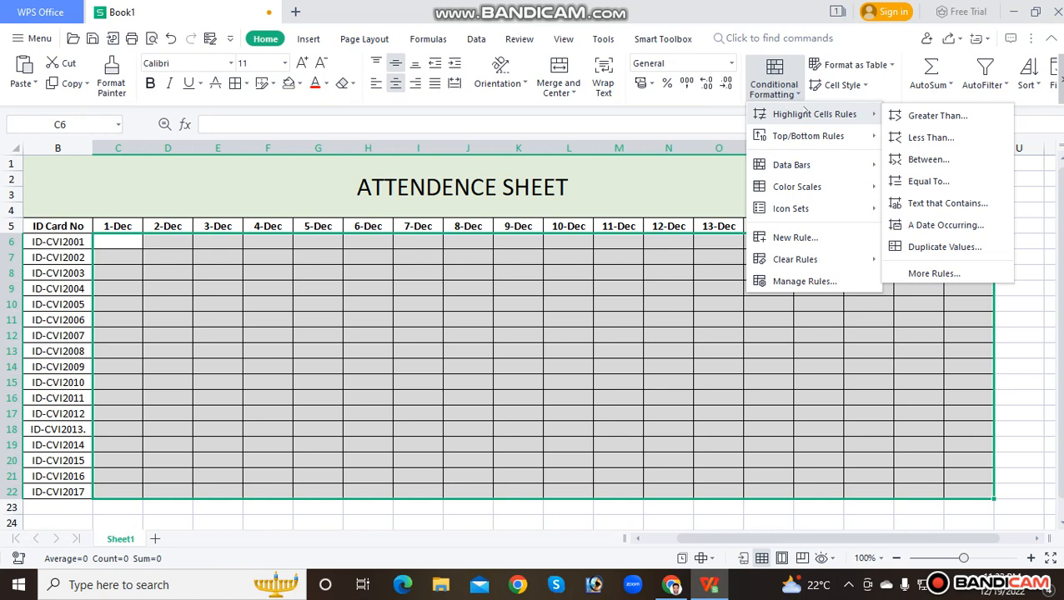
pyautogui.click(937, 180)
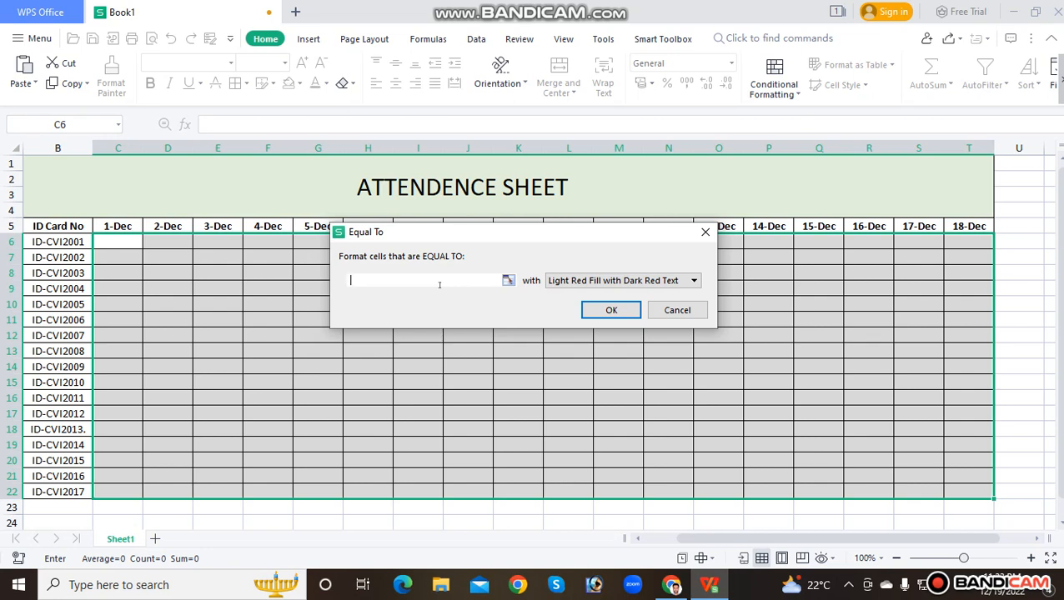
pyautogui.write('A')
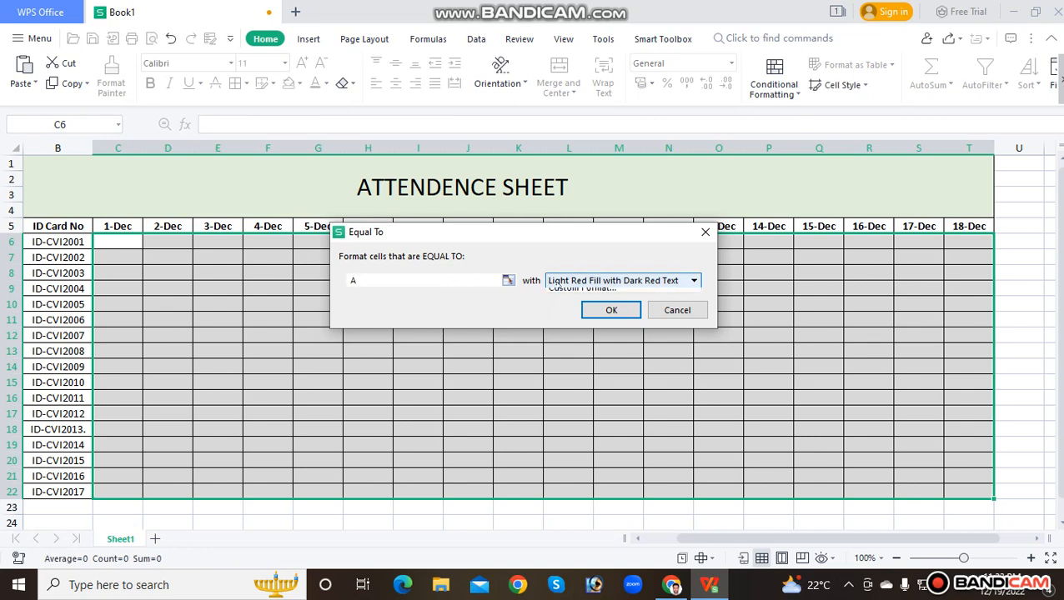
pyautogui.click(566, 284)
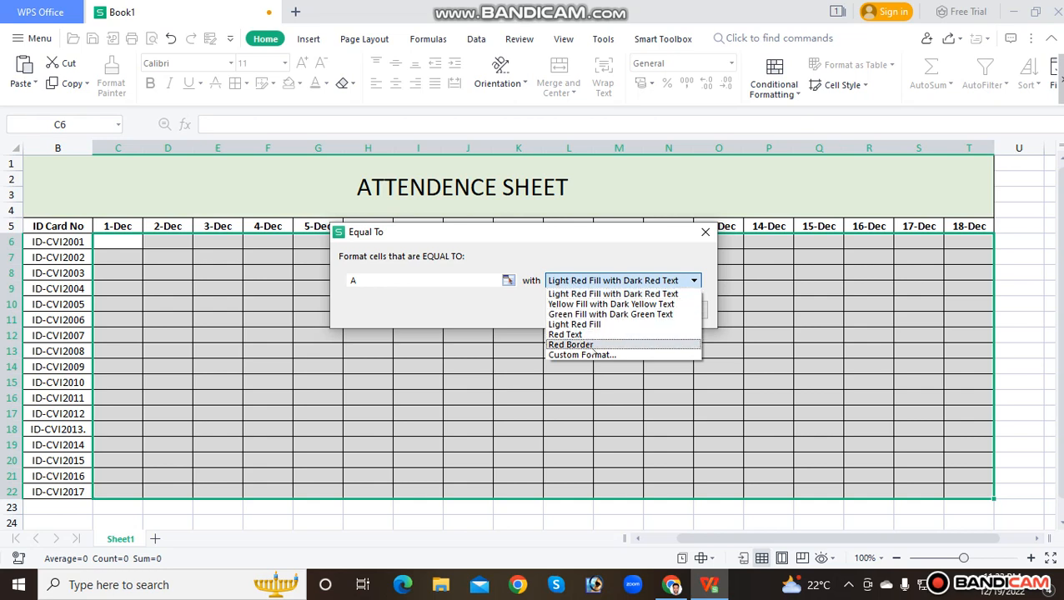
pyautogui.click(586, 295)
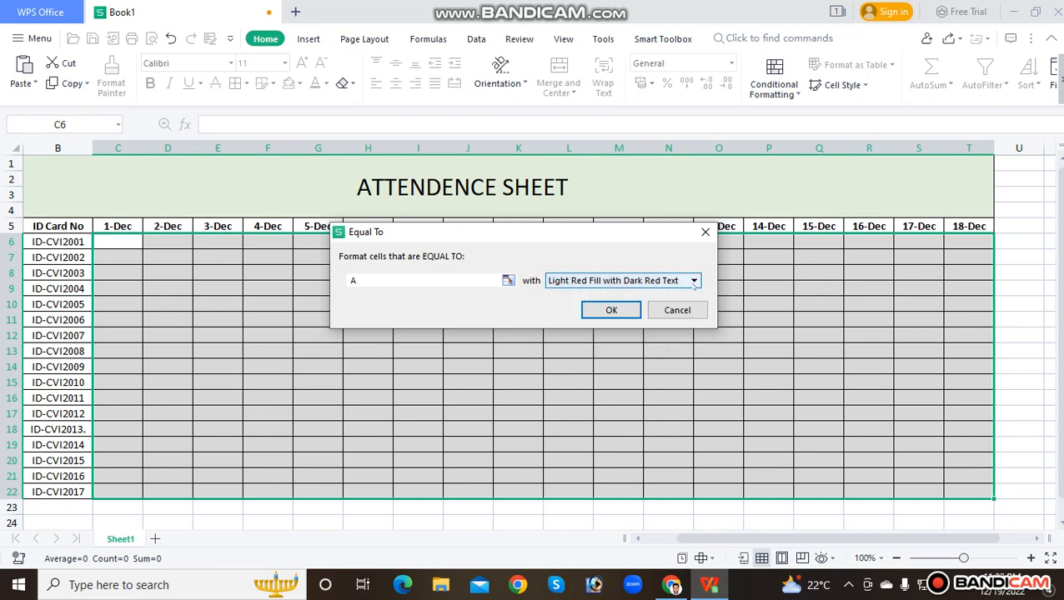
pyautogui.click(622, 308)
pyautogui.click(627, 284)
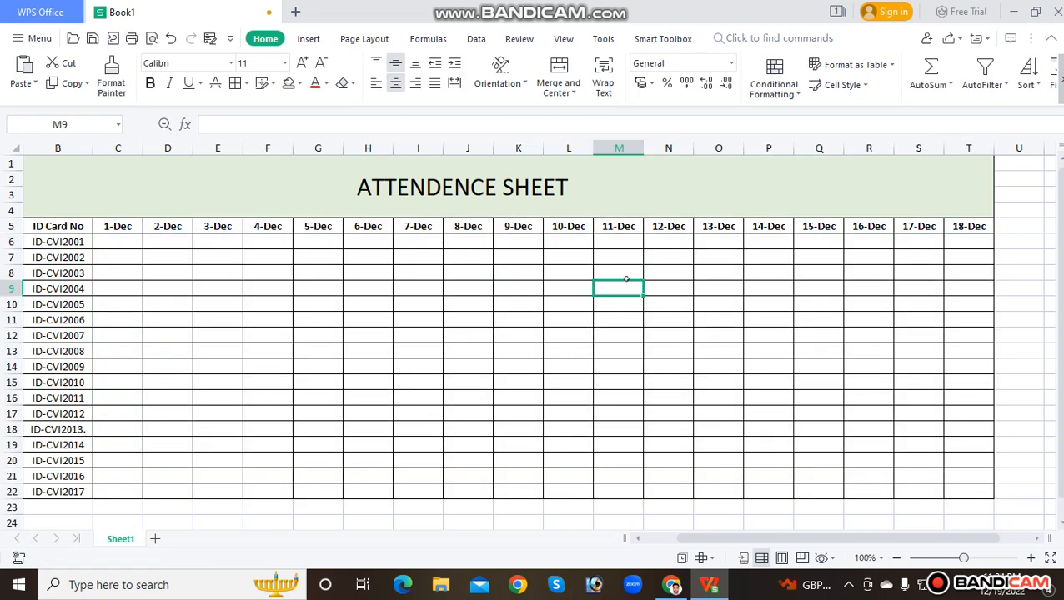
# Mark the first student P for 1-Dec, 2-Dec and 3-Dec in cells C6:E6
pyautogui.press('Left')
pyautogui.press('Left')
pyautogui.press('Left')
pyautogui.press('Left')
pyautogui.press('Left')
pyautogui.press('Left')
pyautogui.press('Left')
pyautogui.press('Left')
pyautogui.press('Left')
pyautogui.press('Left')
pyautogui.press('Left')
pyautogui.press('Left')
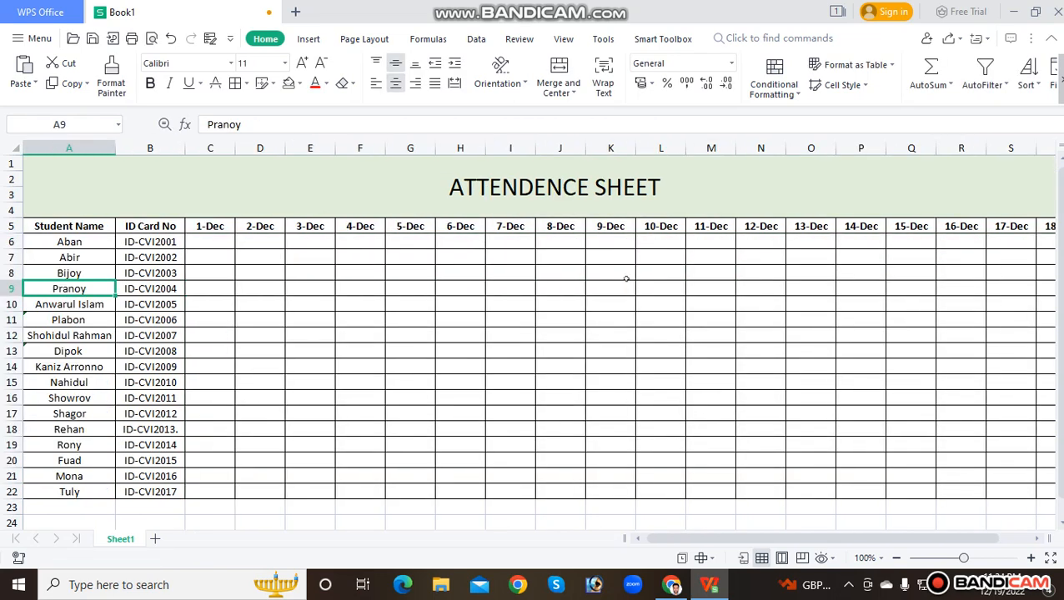
pyautogui.click(212, 243)
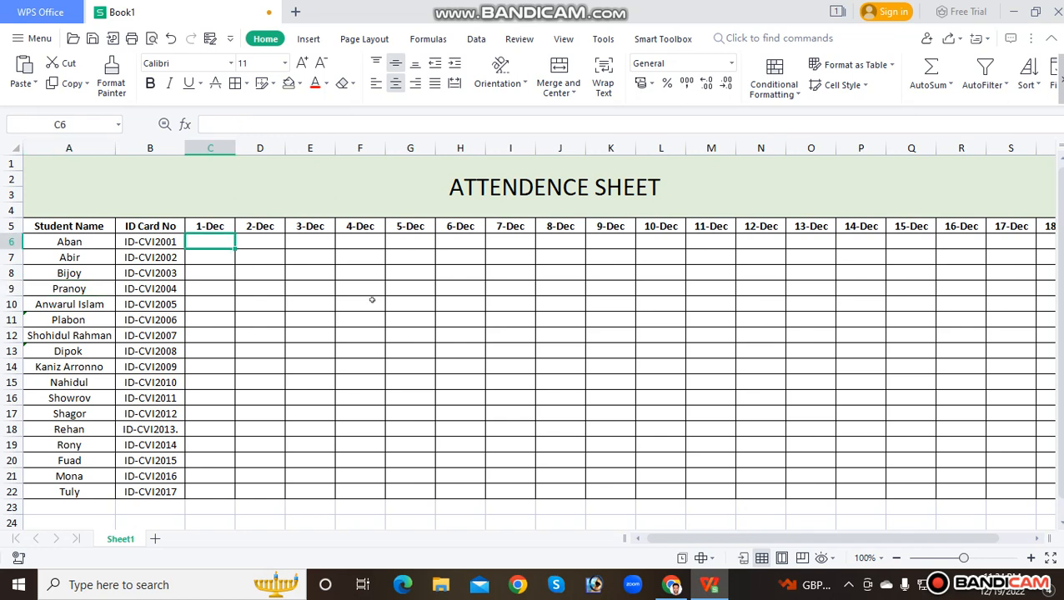
pyautogui.write('P')
pyautogui.press('Tab')
pyautogui.write('P')
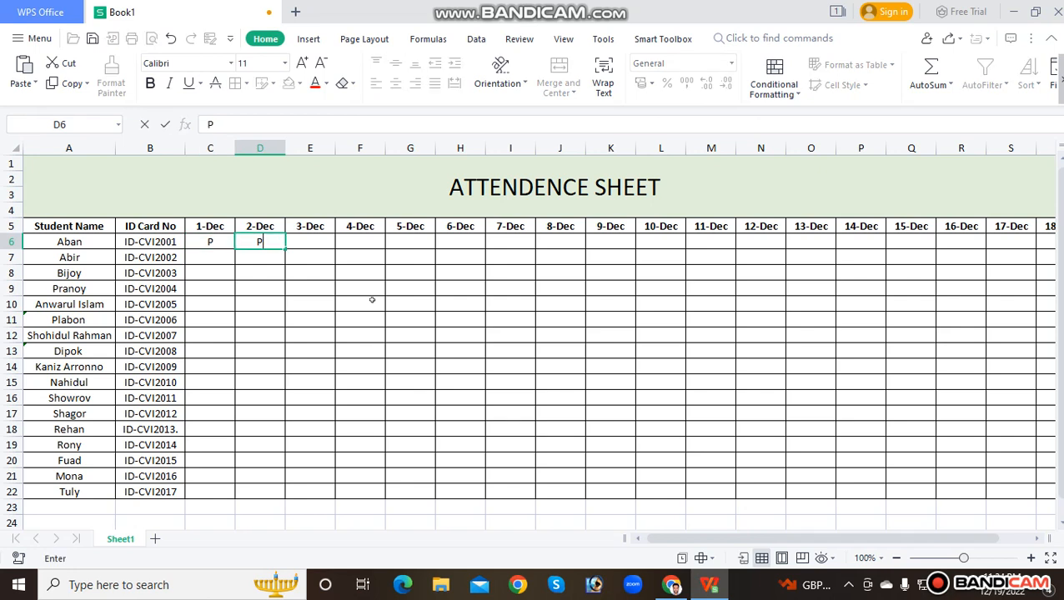
pyautogui.press('Tab')
pyautogui.write('P')
pyautogui.press('Tab')
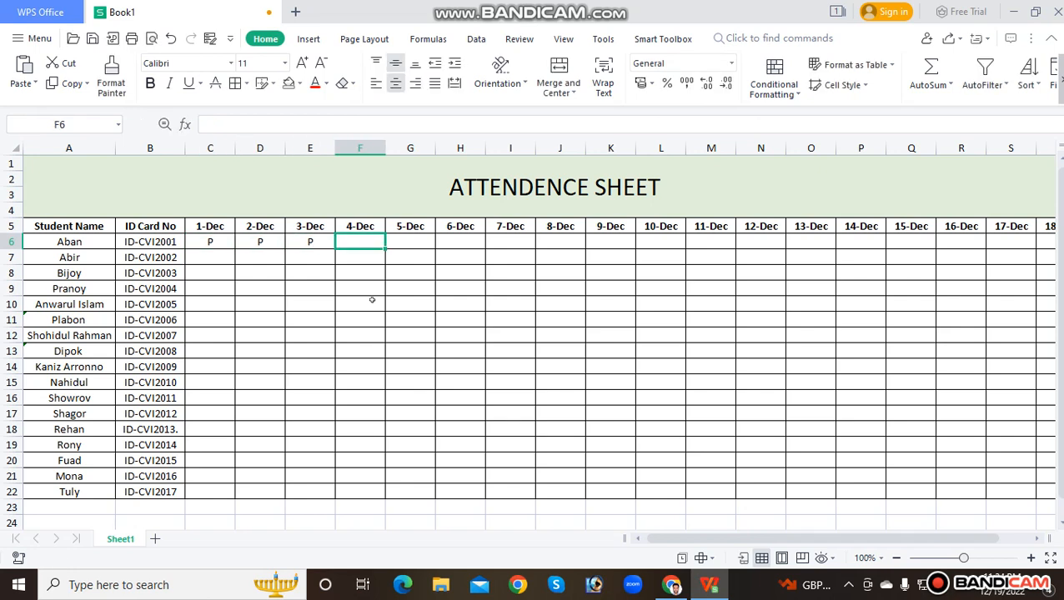
# Mark the first student absent with a capital A for 4-Dec in cell F6
pyautogui.write('a')
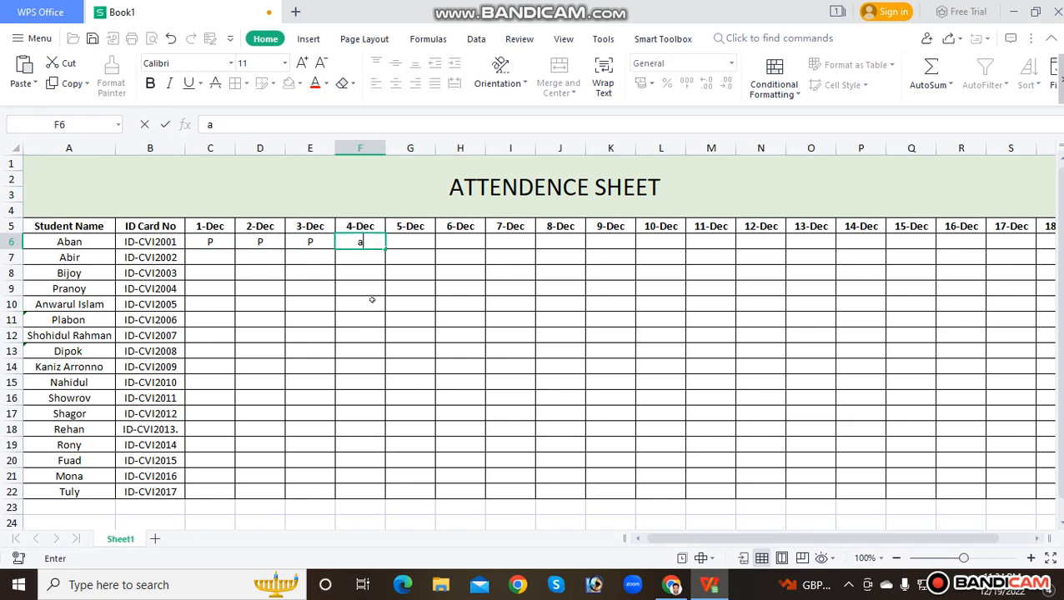
pyautogui.press('BackSpace')
pyautogui.write('A')
pyautogui.press('Tab')
pyautogui.click(372, 302)
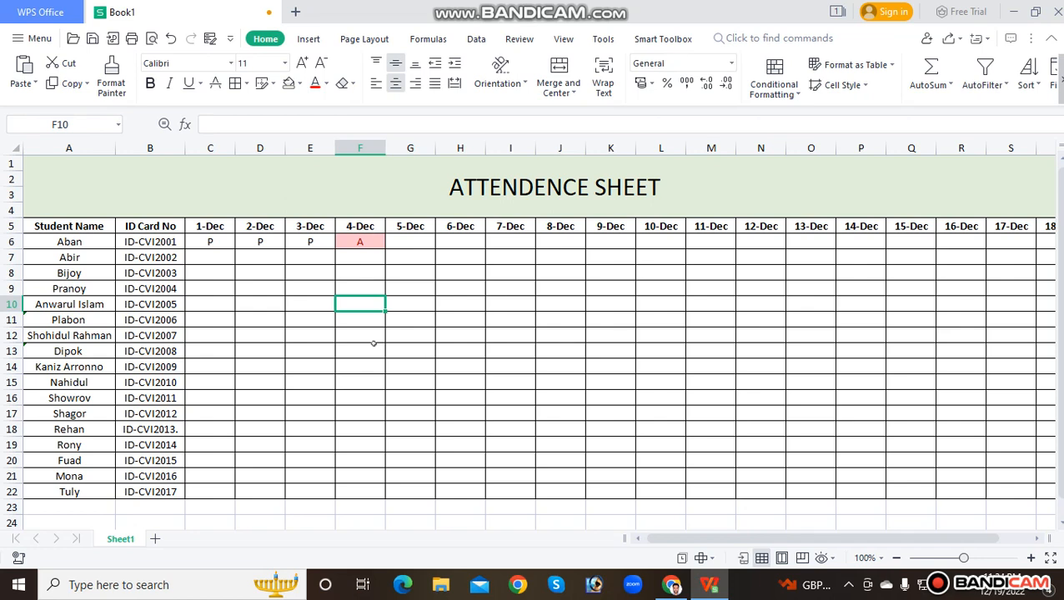
# Mark the first student P for 5-Dec and 6-Dec in cells G6:H6
pyautogui.click(409, 246)
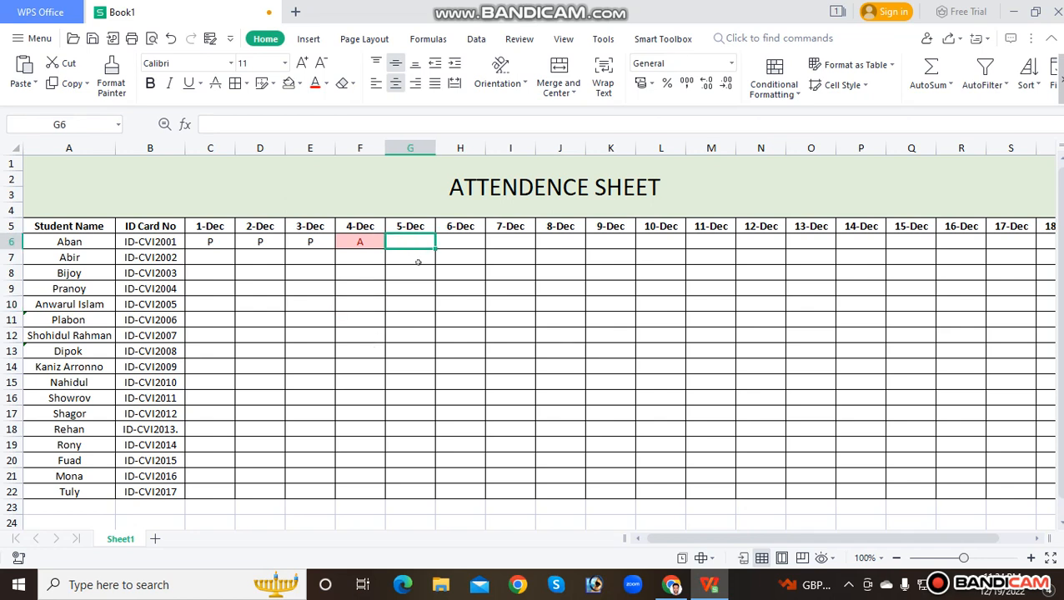
pyautogui.write('P')
pyautogui.press('Tab')
pyautogui.write('P')
pyautogui.press('Tab')
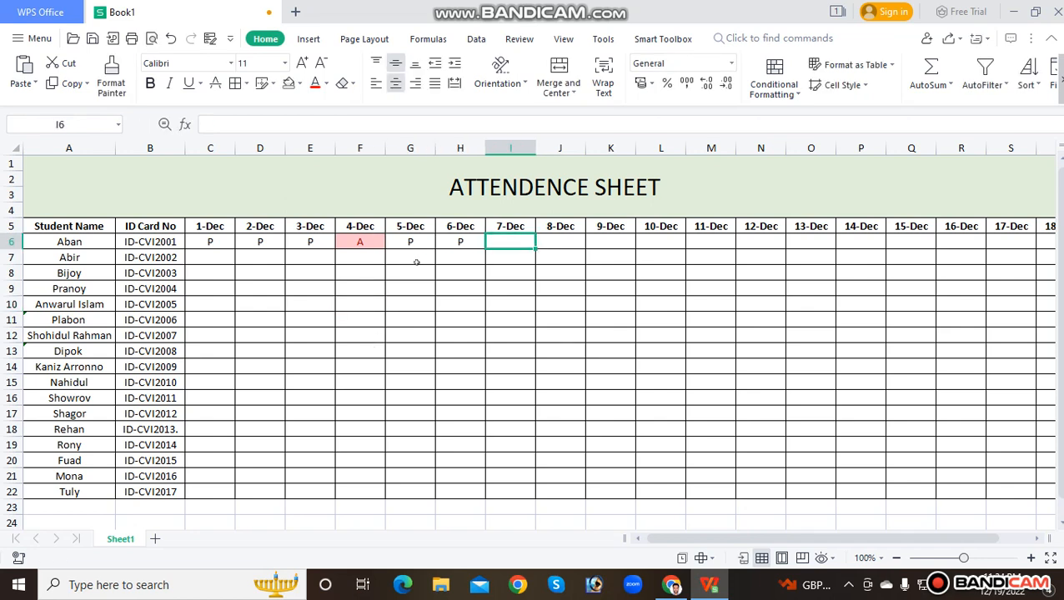
# Enter a single P for the first student on each day from 7-Dec through 10-Dec in cells I6:L6
pyautogui.write('PP')
pyautogui.press('Tab')
pyautogui.press('Left')
pyautogui.write('P')
pyautogui.press('Tab')
pyautogui.write('P')
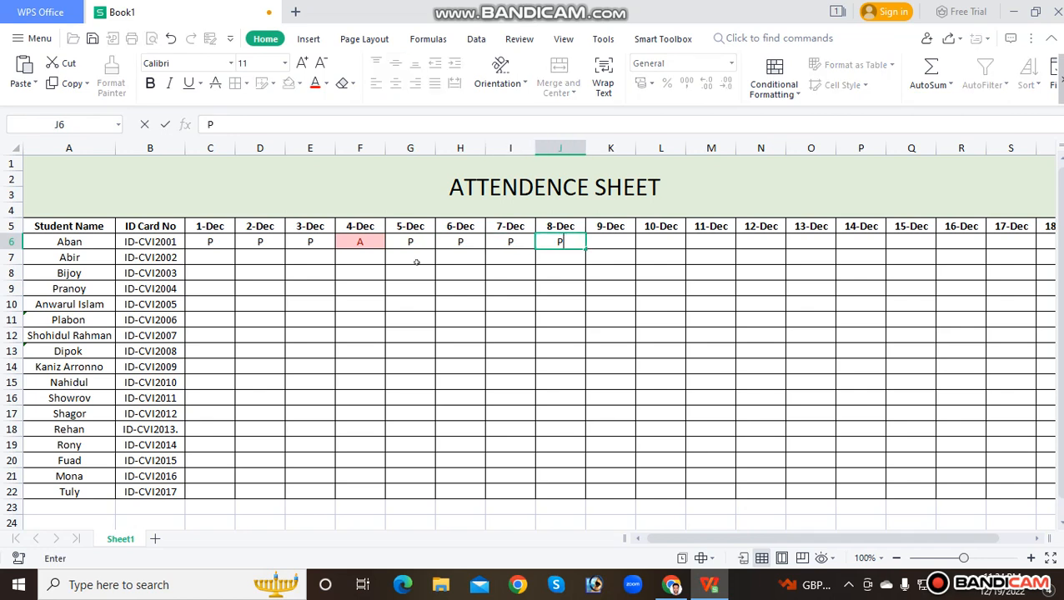
pyautogui.press('Tab')
pyautogui.write('P')
pyautogui.press('Tab')
pyautogui.write('P')
pyautogui.press('Tab')
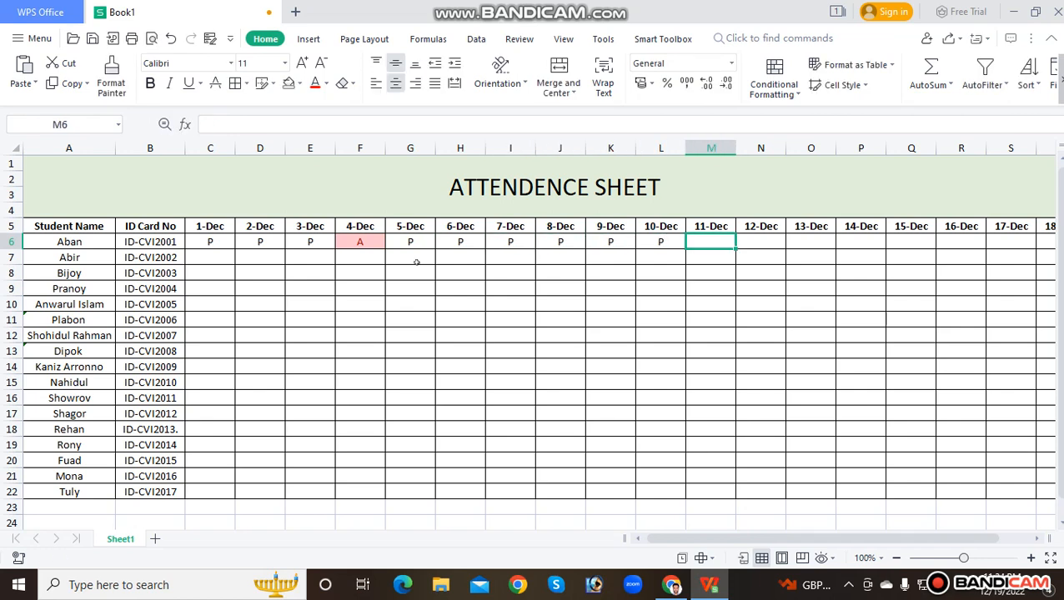
# Mark the first student A for 11-Dec and P for 12-Dec through 14-Dec in cells M6:P6
pyautogui.write('A')
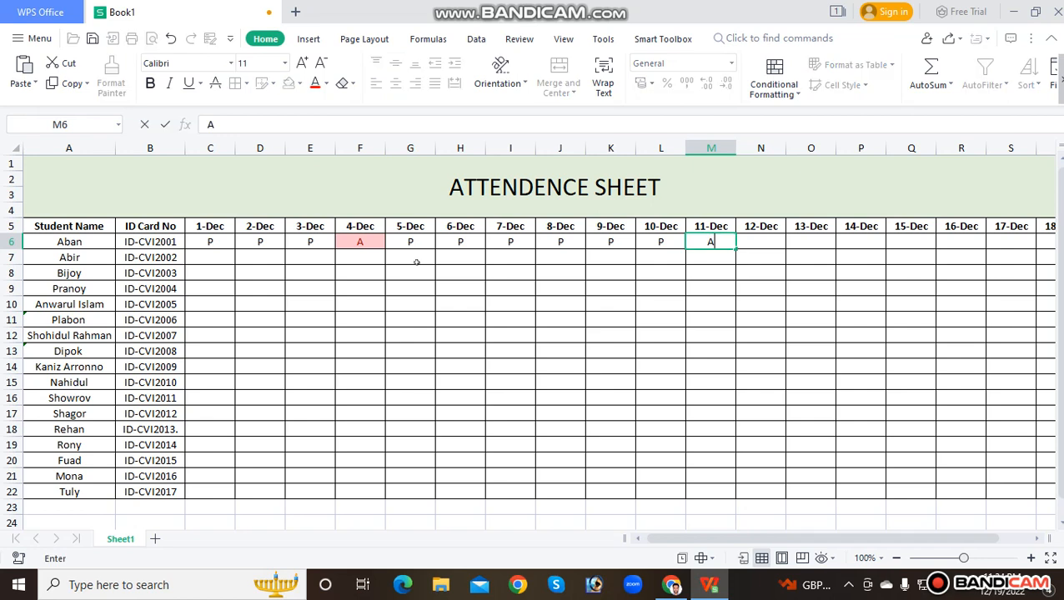
pyautogui.press('Tab')
pyautogui.press('Tab')
pyautogui.write('P')
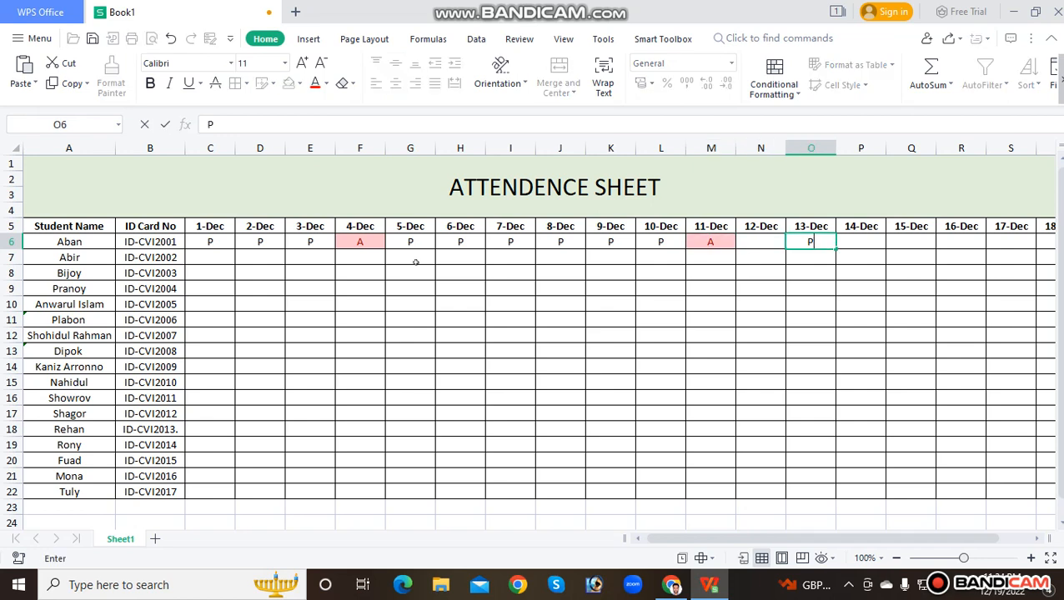
pyautogui.press('Tab')
pyautogui.write('P')
pyautogui.press('Tab')
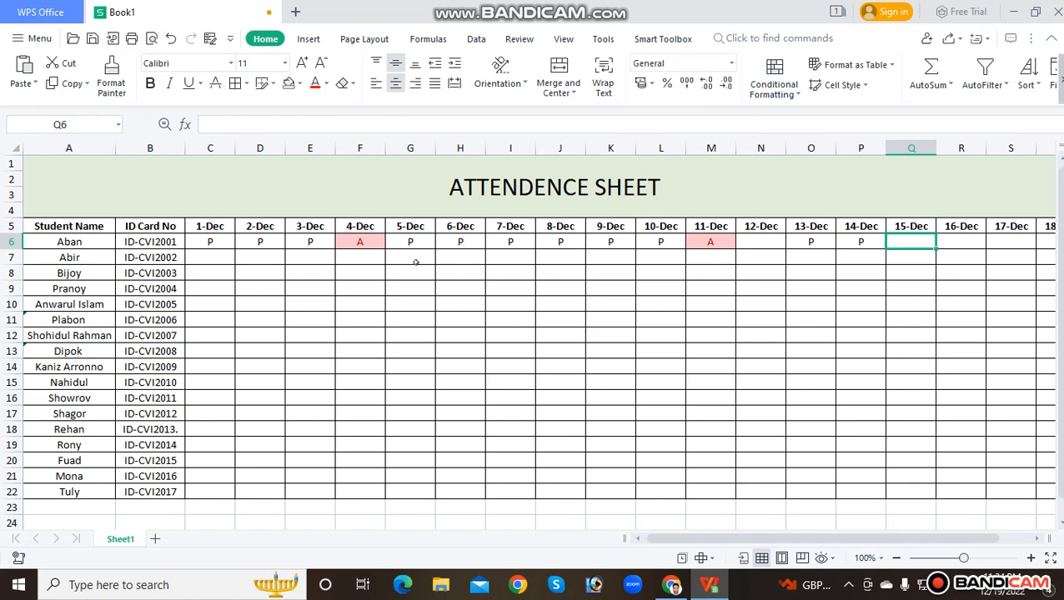
pyautogui.press('Left')
pyautogui.press('Left')
pyautogui.press('Left')
pyautogui.write('P')
# Continue the first student's row with P for 15-Dec and 16-Dec and A for 17-Dec in cells Q6:S6
pyautogui.press('Tab')
pyautogui.press('Tab')
pyautogui.press('Tab')
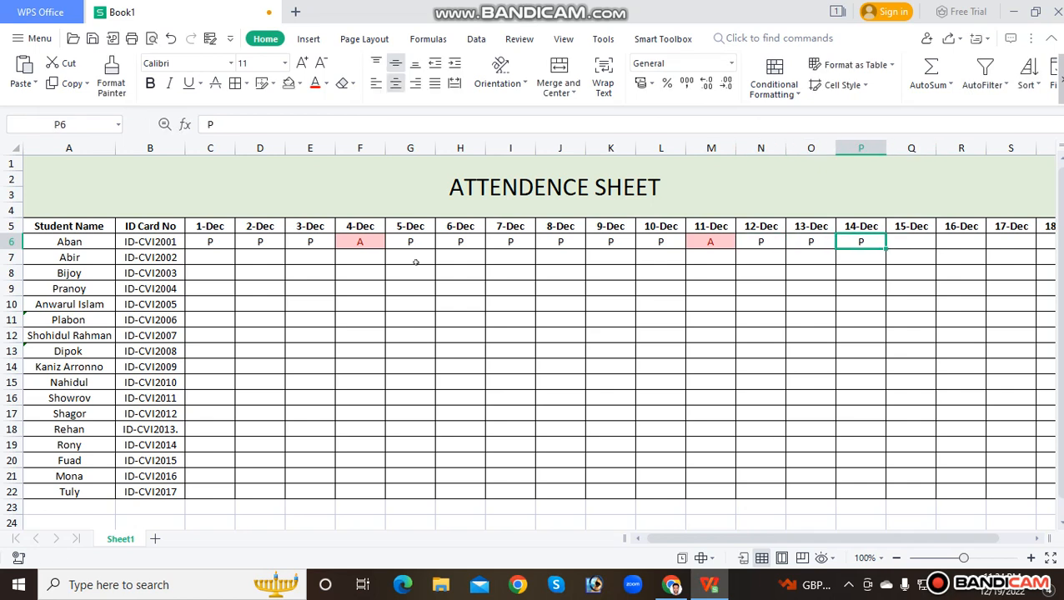
pyautogui.write('P')
pyautogui.press('Tab')
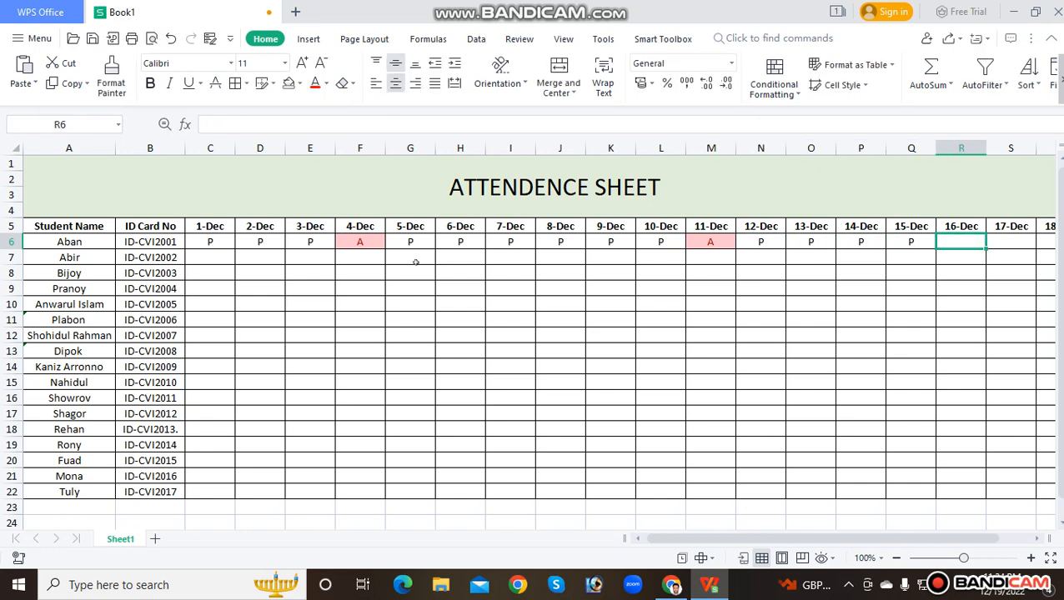
pyautogui.write('P')
pyautogui.press('Tab')
pyautogui.write('A')
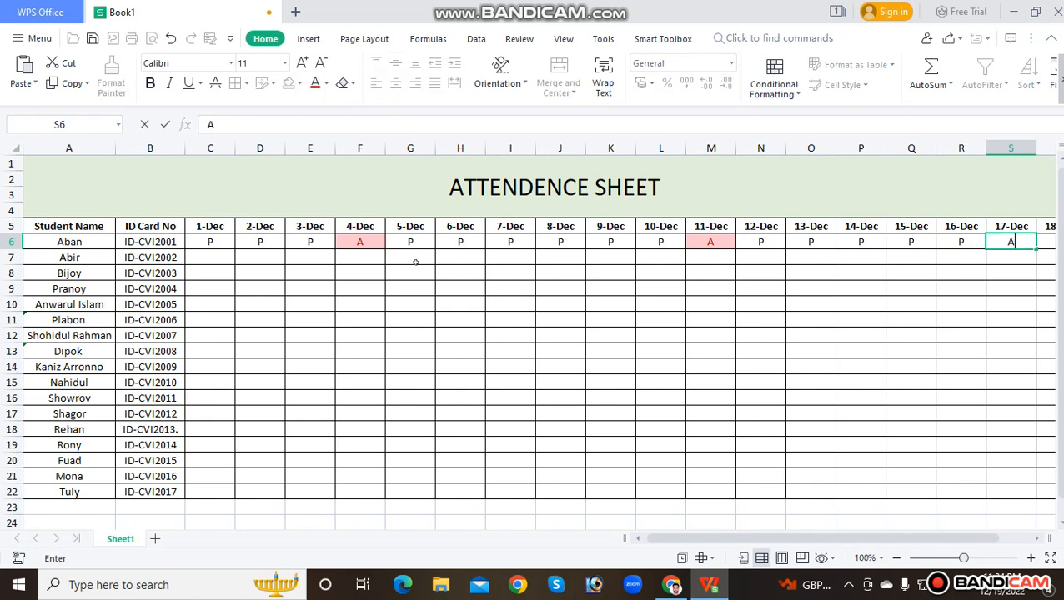
pyautogui.press('Tab')
# Examine how the first student's A marks for 4-Dec, 11-Dec and 17-Dec are formatted compared with the P marks
pyautogui.press('Left')
pyautogui.press('Left')
pyautogui.press('Left')
pyautogui.press('Left')
pyautogui.press('Left')
pyautogui.press('Left')
pyautogui.press('Left')
pyautogui.press('Left')
pyautogui.press('Left')
pyautogui.press('Left')
pyautogui.press('Left')
pyautogui.press('Left')
pyautogui.press('Left')
pyautogui.press('Left')
pyautogui.press('Left')
pyautogui.press('Left')
pyautogui.press('Left')
pyautogui.press('Left')
pyautogui.press('Left')
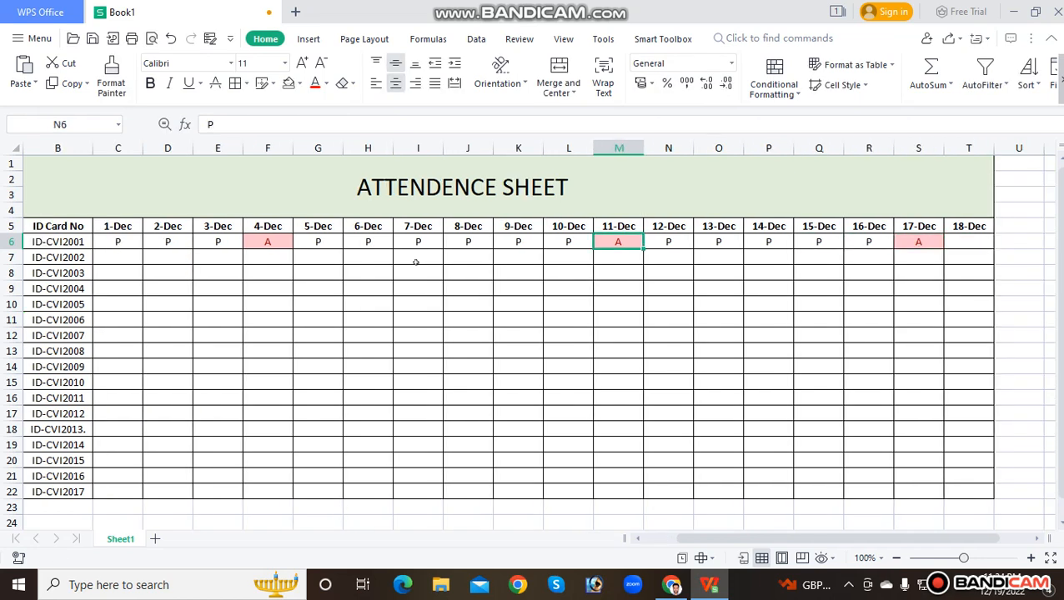
pyautogui.press('Right')
pyautogui.click(417, 287)
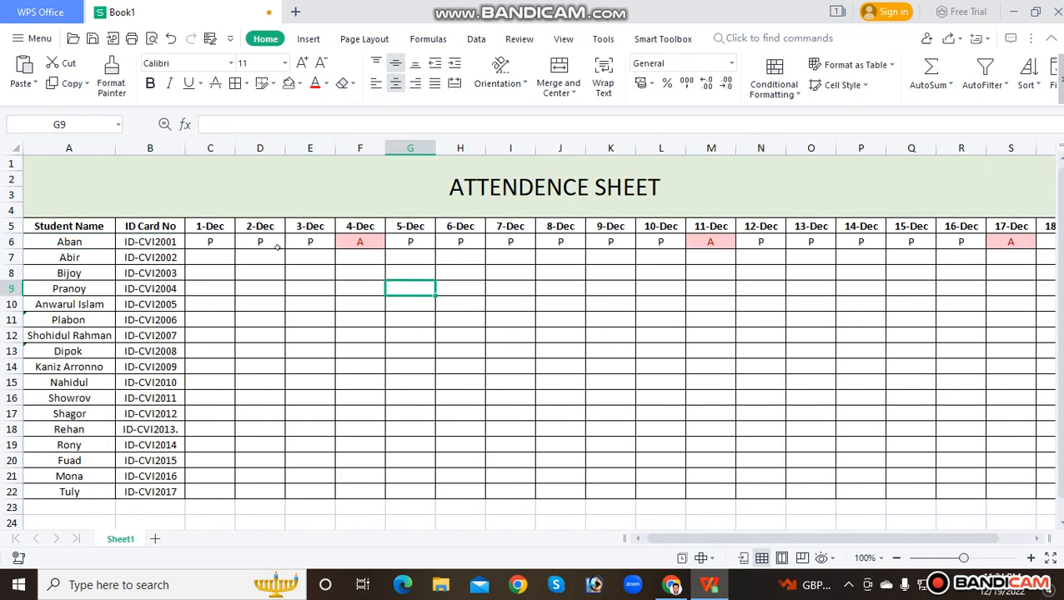
pyautogui.click(355, 242)
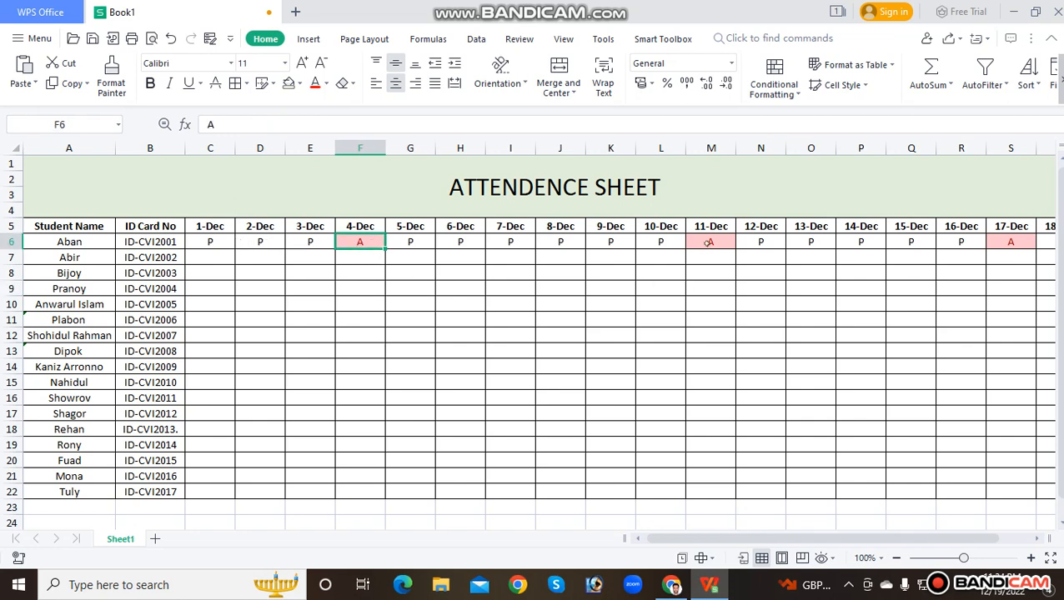
pyautogui.click(705, 243)
pyautogui.click(1015, 242)
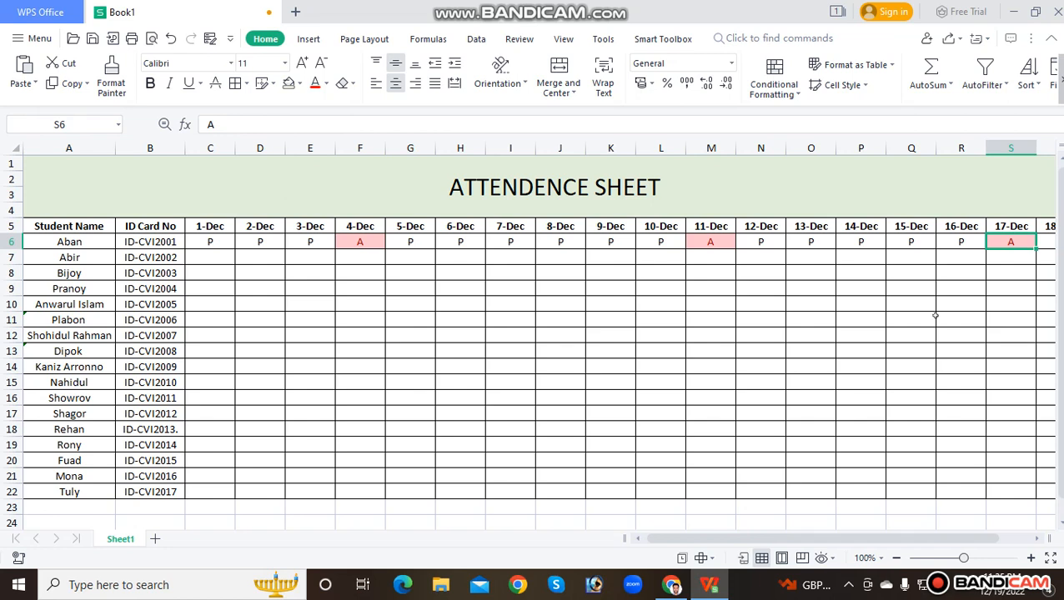
pyautogui.click(554, 306)
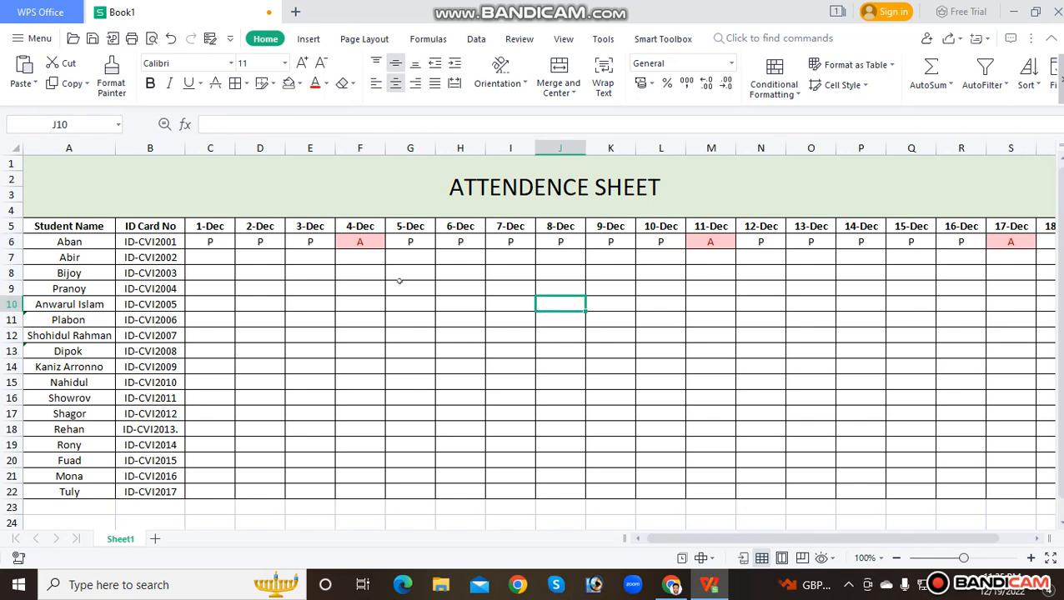
pyautogui.click(367, 256)
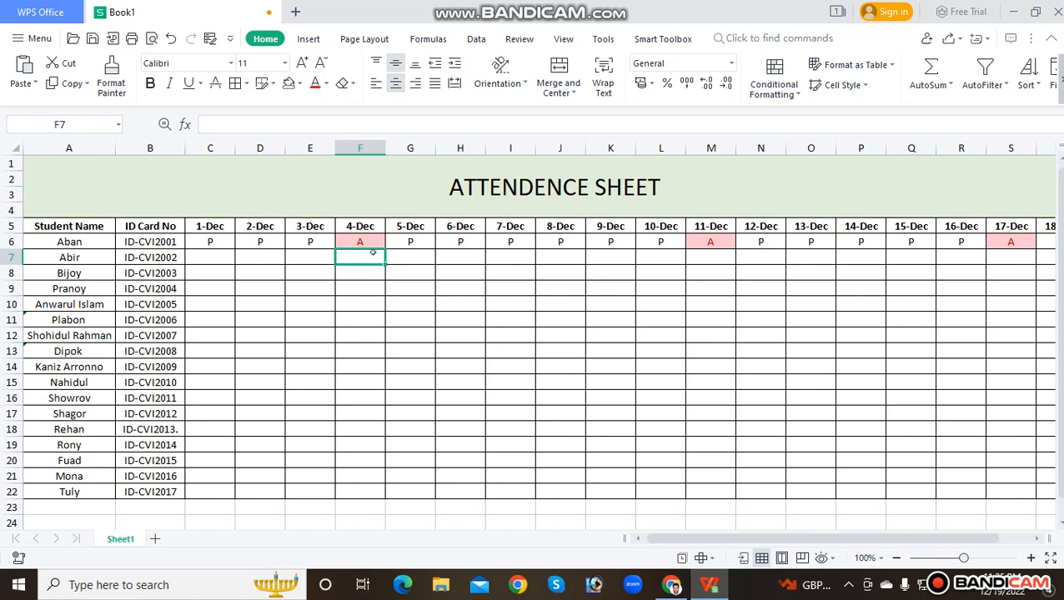
pyautogui.click(377, 283)
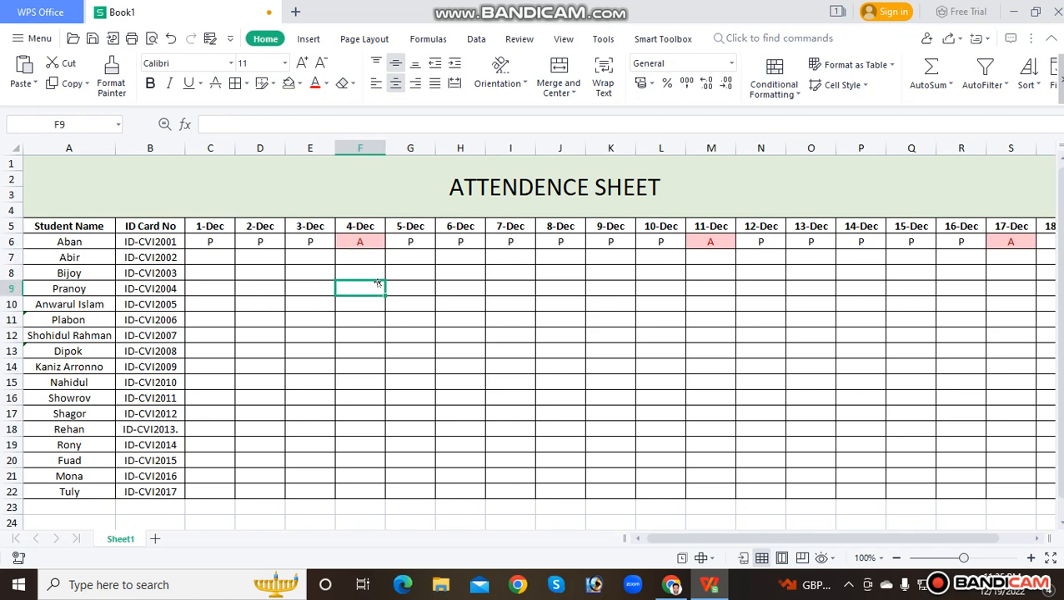
pyautogui.click(374, 240)
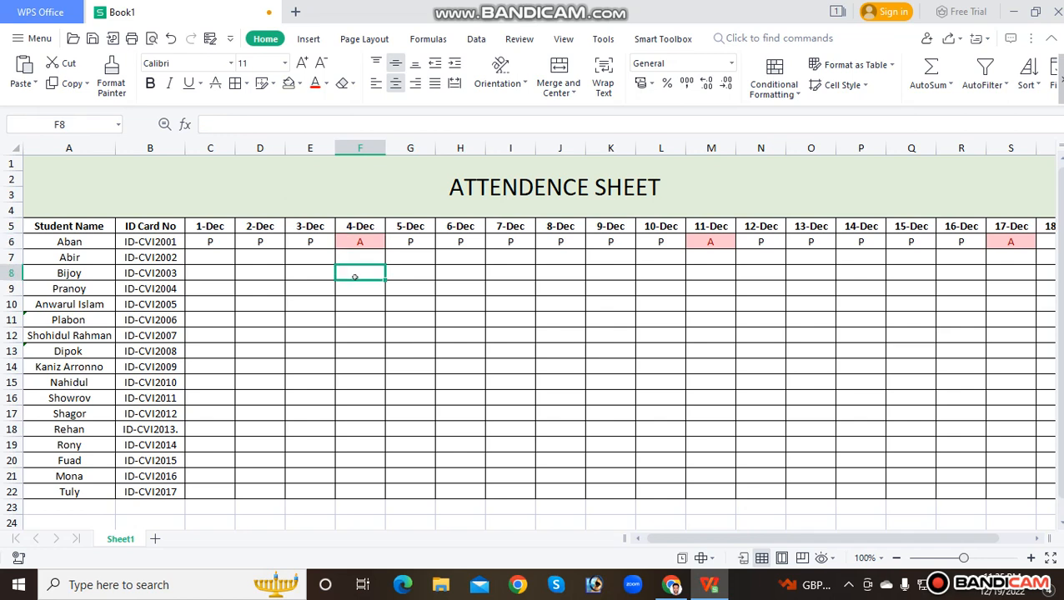
# Add an Equal To highlight rule to cells C6:T22 that formats the value A with Red Text
pyautogui.moveTo(214, 241); pyautogui.dragTo(985, 490)
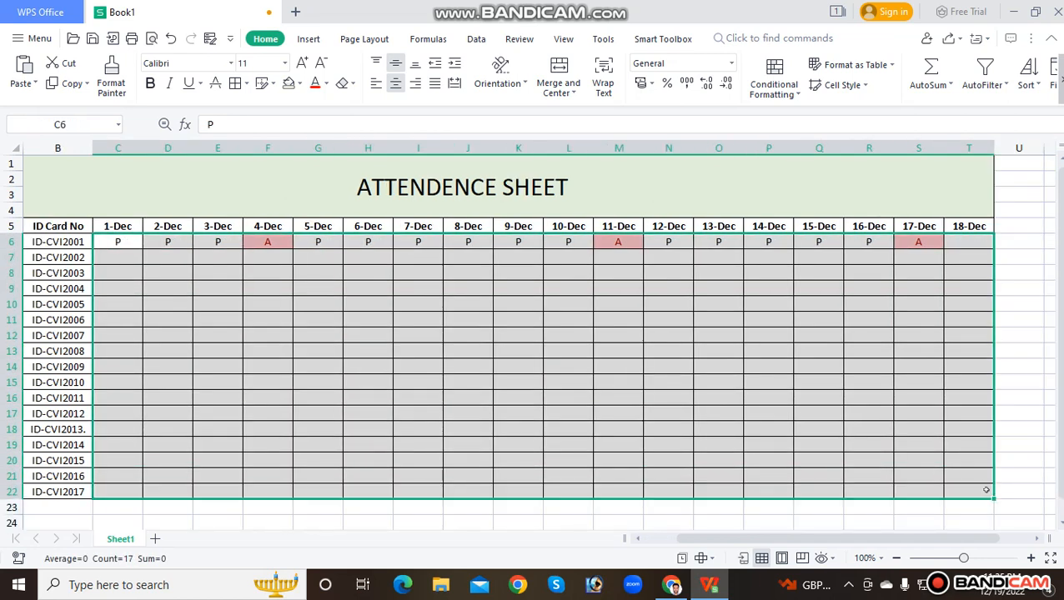
pyautogui.click(774, 83)
pyautogui.moveTo(789, 121)
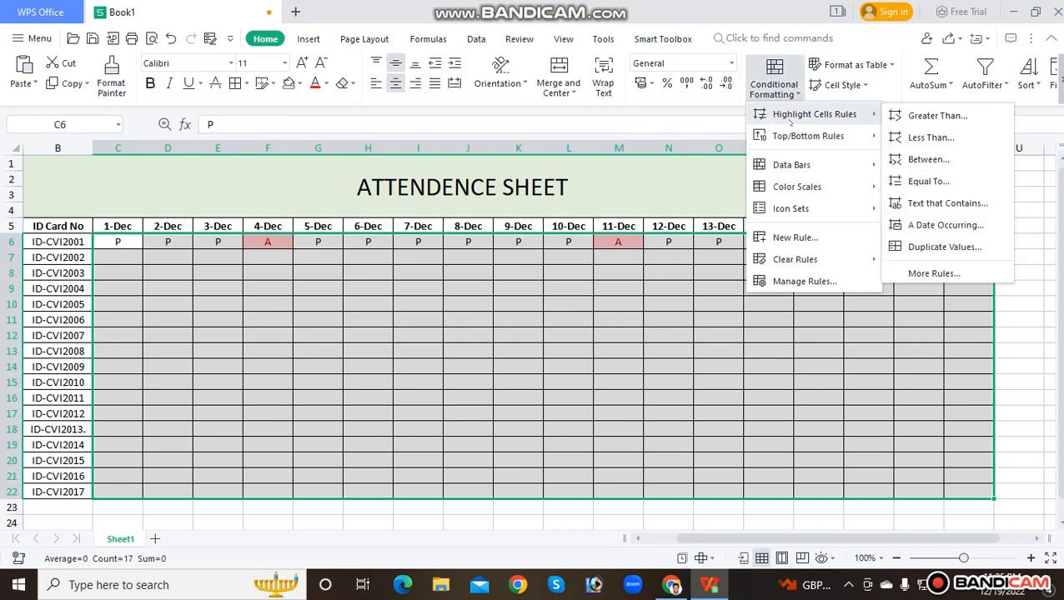
pyautogui.click(927, 180)
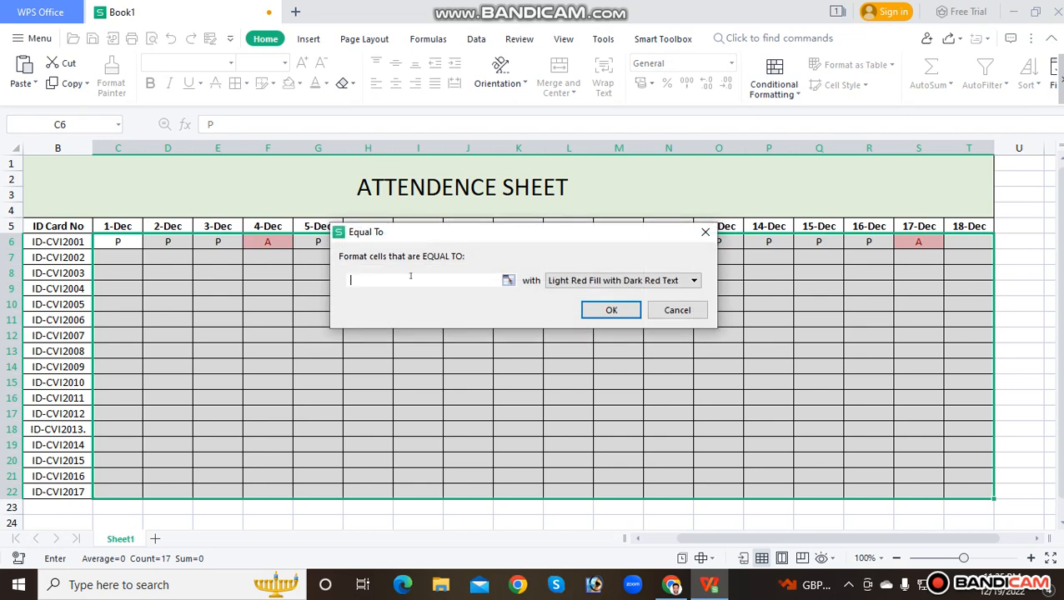
pyautogui.write('A')
pyautogui.click(617, 280)
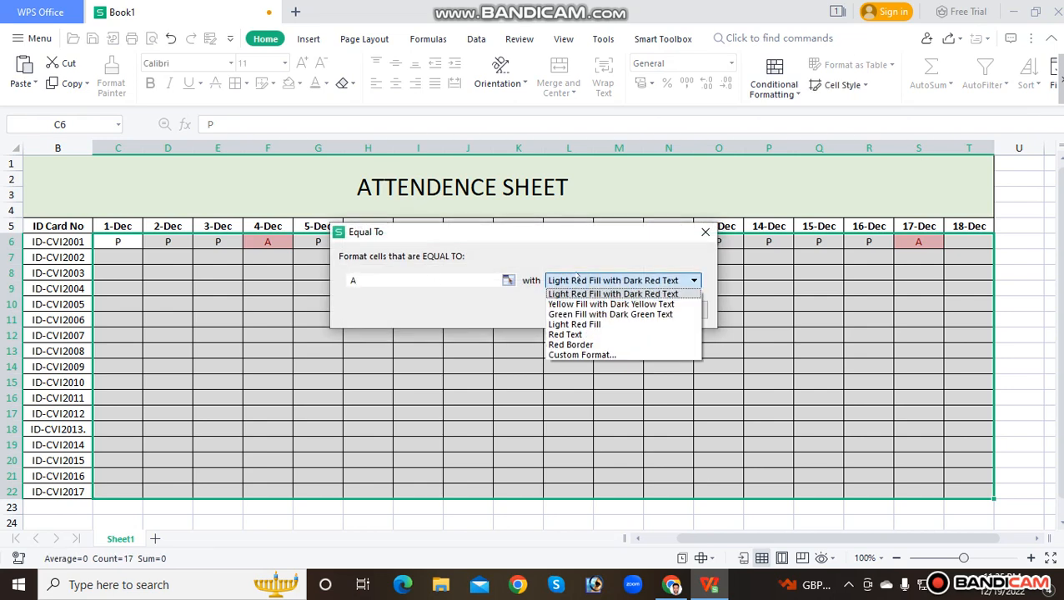
pyautogui.click(569, 335)
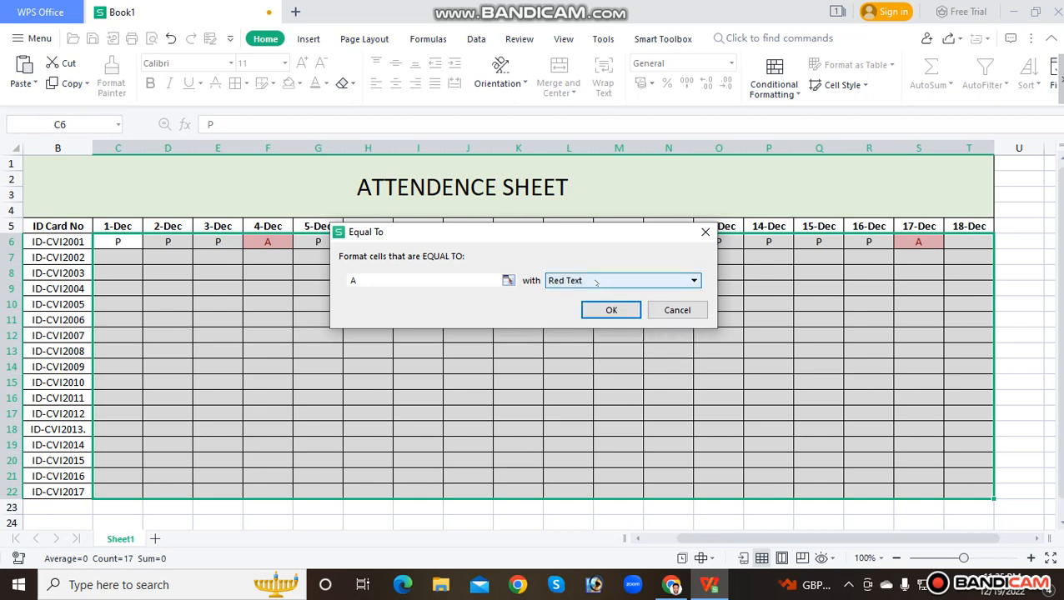
pyautogui.click(608, 308)
pyautogui.click(618, 274)
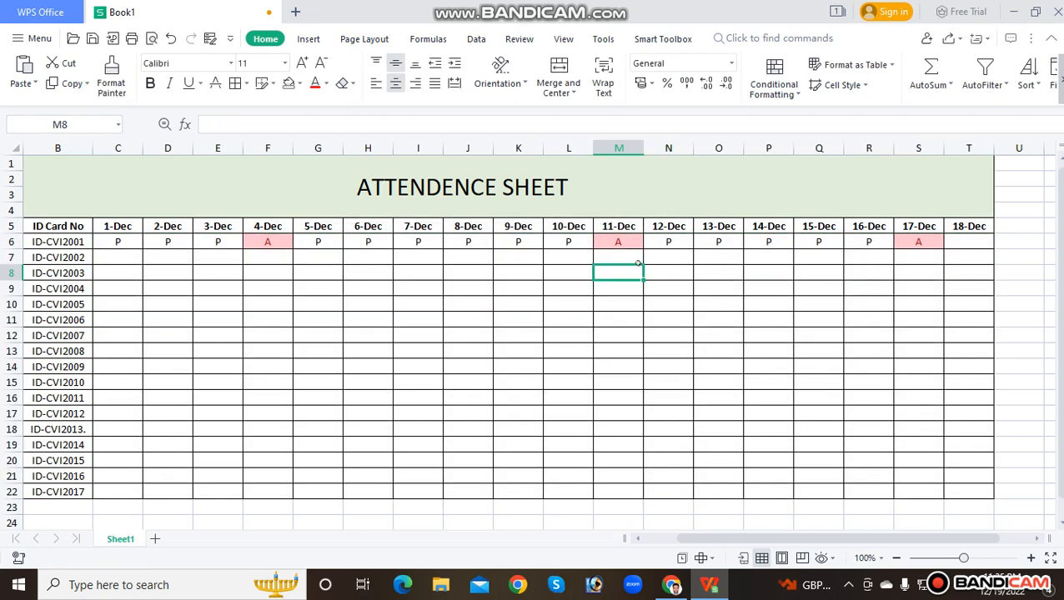
# Fill the first student's P marks for 1-Dec through 3-Dec down to row 14, covering cells C6:E14
pyautogui.press('Left')
pyautogui.press('Left')
pyautogui.press('Left')
pyautogui.press('Left')
pyautogui.press('Left')
pyautogui.press('Left')
pyautogui.press('Left')
pyautogui.press('Left')
pyautogui.press('Left')
pyautogui.press('Left')
pyautogui.press('Left')
pyautogui.press('Left')
pyautogui.press('Right')
pyautogui.press('Right')
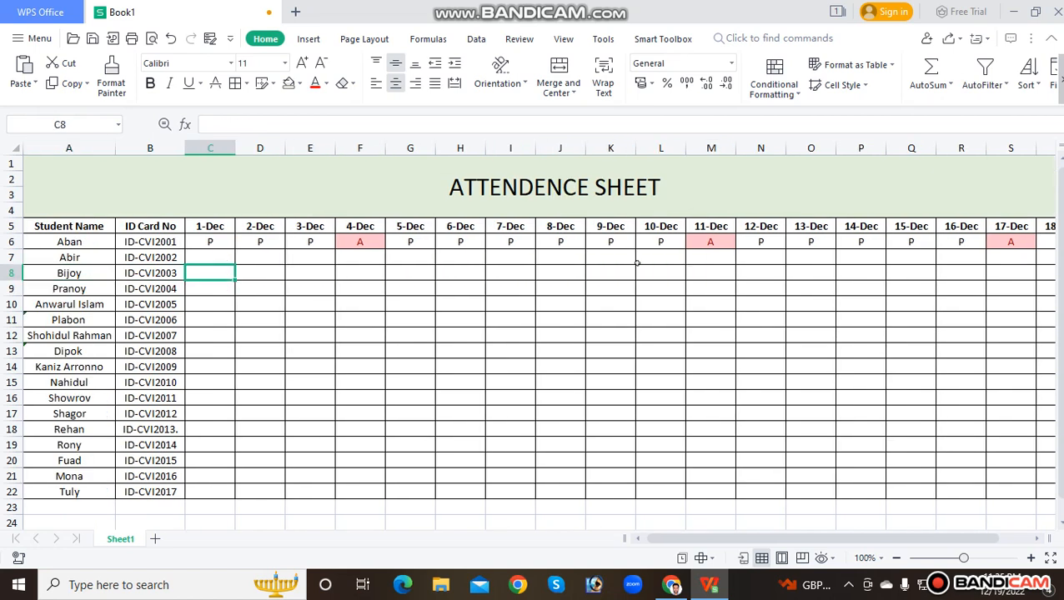
pyautogui.press('Right')
pyautogui.press('Right')
pyautogui.press('Left')
pyautogui.press('Up')
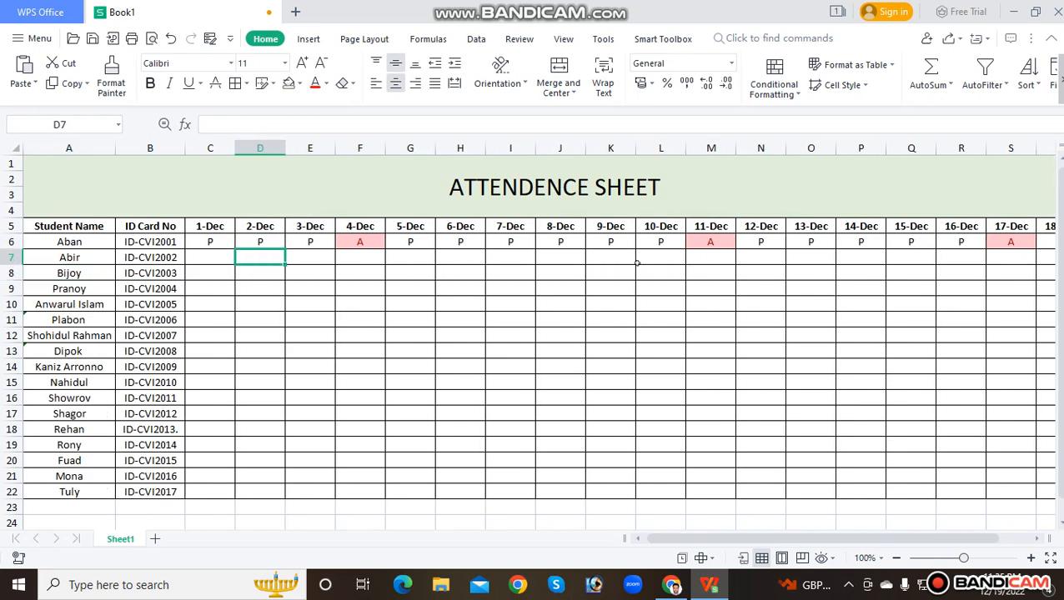
pyautogui.press('Left')
pyautogui.press('Up')
pyautogui.hotkey('shift', 'Right')
pyautogui.hotkey('shift', 'Right')
pyautogui.hotkey('shift', 'Down')
pyautogui.hotkey('shift', 'Down')
pyautogui.hotkey('shift', 'Down')
pyautogui.hotkey('shift', 'Down')
pyautogui.hotkey('shift', 'Down')
pyautogui.hotkey('shift', 'Down')
pyautogui.hotkey('shift', 'Down')
pyautogui.hotkey('shift', 'Down')
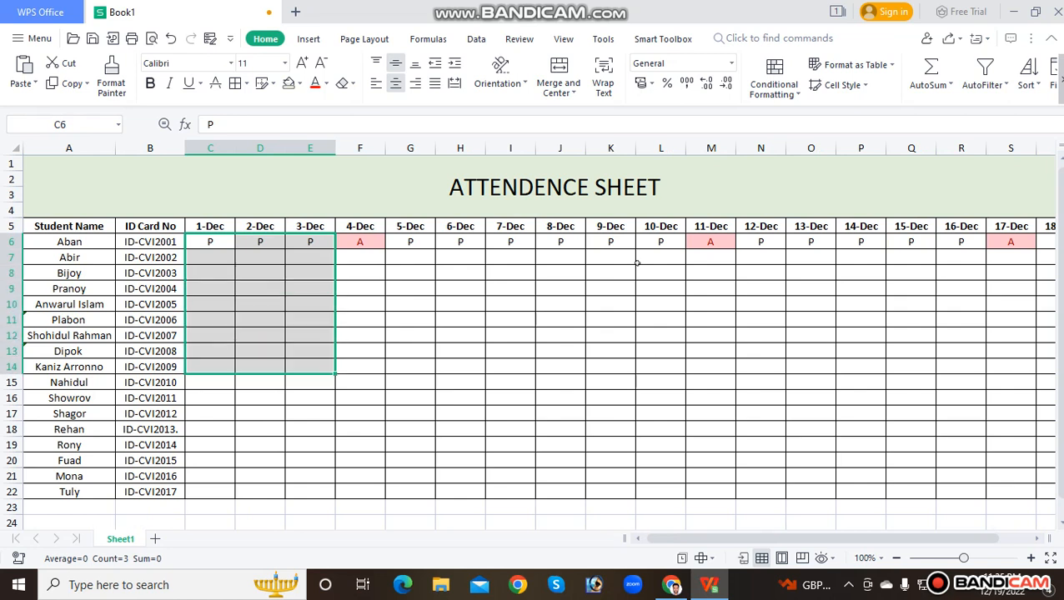
pyautogui.hotkey('ctrl', 'd')
# Mark the second student absent for 4-Dec by entering a lowercase a in cell F7
pyautogui.press('Right')
pyautogui.press('Down')
pyautogui.press('Down')
pyautogui.press('Right')
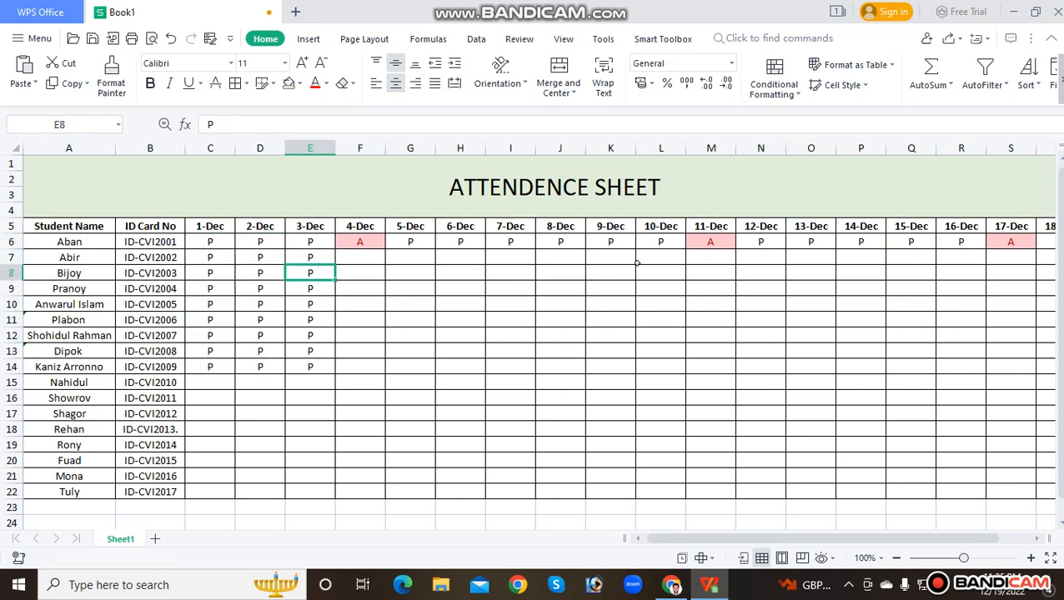
pyautogui.press('Right')
pyautogui.press('Up')
pyautogui.write('a')
pyautogui.press('Right')
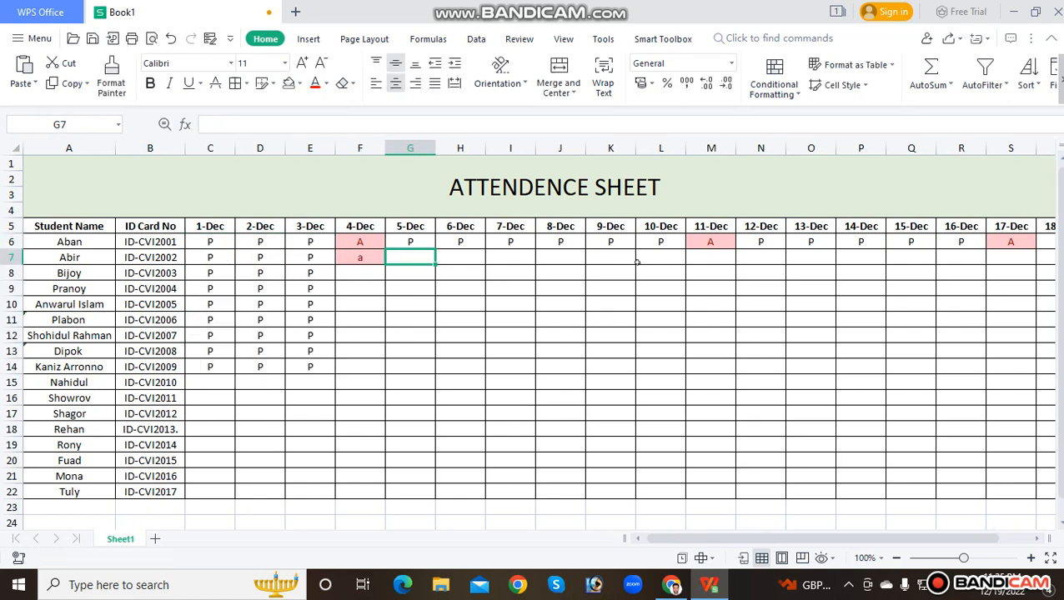
# Clear the second student's 4-Dec mark in cell F7 and re-enter it as a capital A
pyautogui.press('Left')
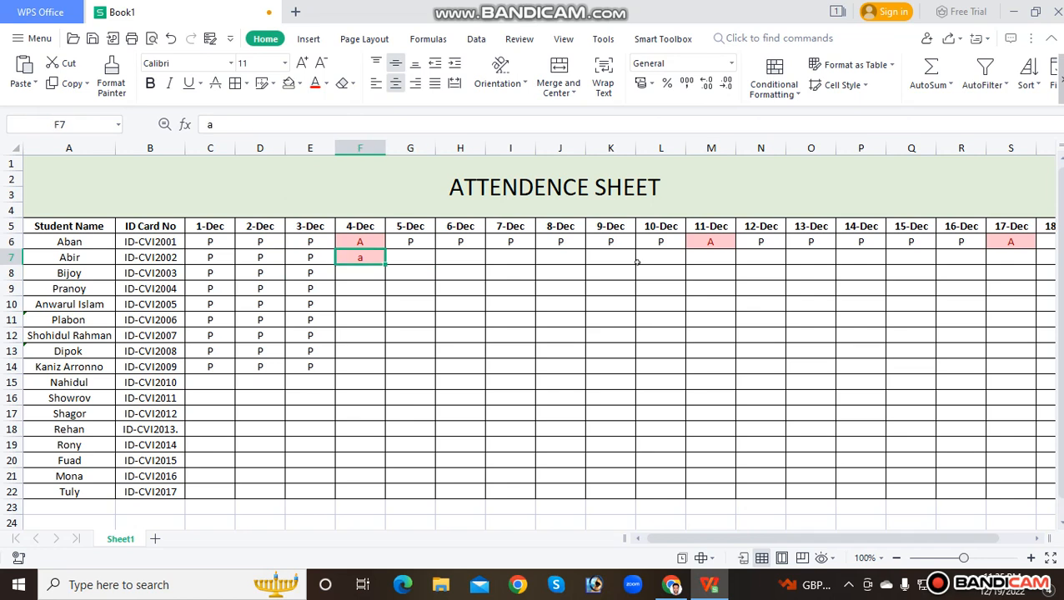
pyautogui.press('Delete')
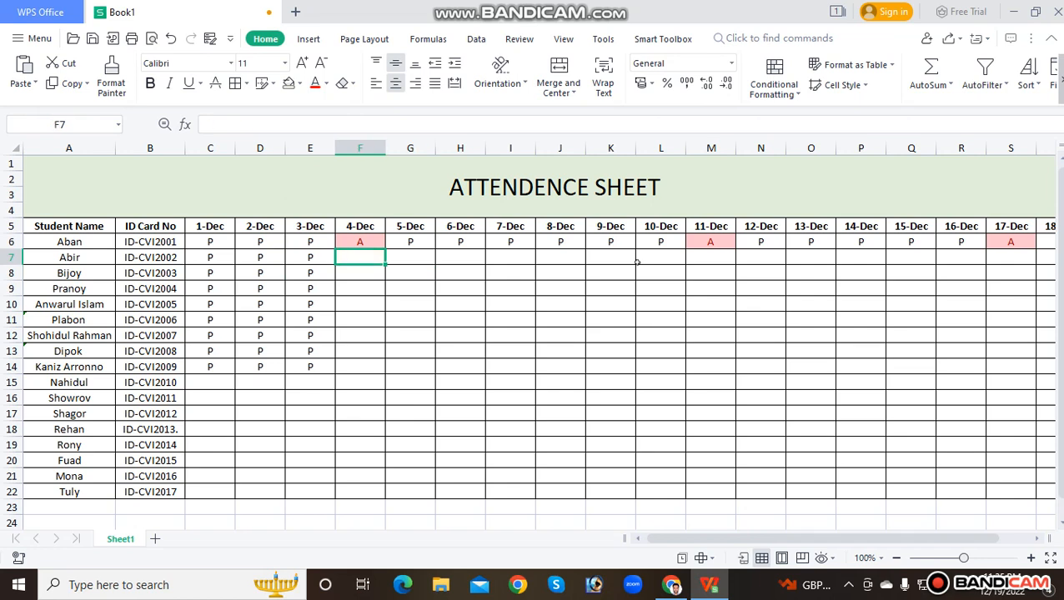
pyautogui.write('a')
pyautogui.press('Right')
pyautogui.press('Right')
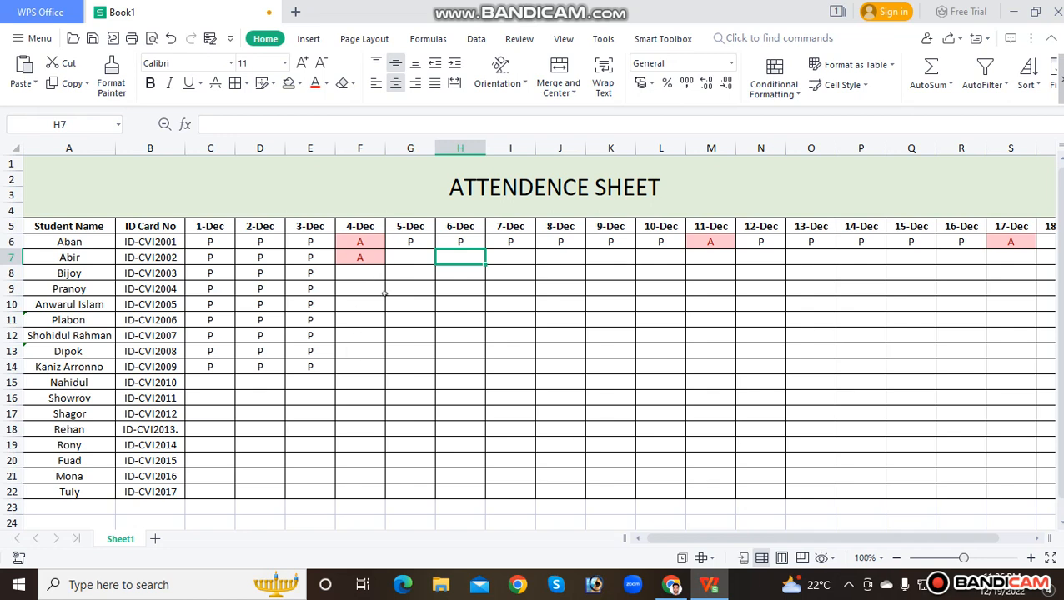
# Add an Equal To highlight rule to cells F8:M15 that formats the value P with Green Fill with Dark Green Text
pyautogui.moveTo(358, 279); pyautogui.dragTo(705, 386)
pyautogui.click(774, 80)
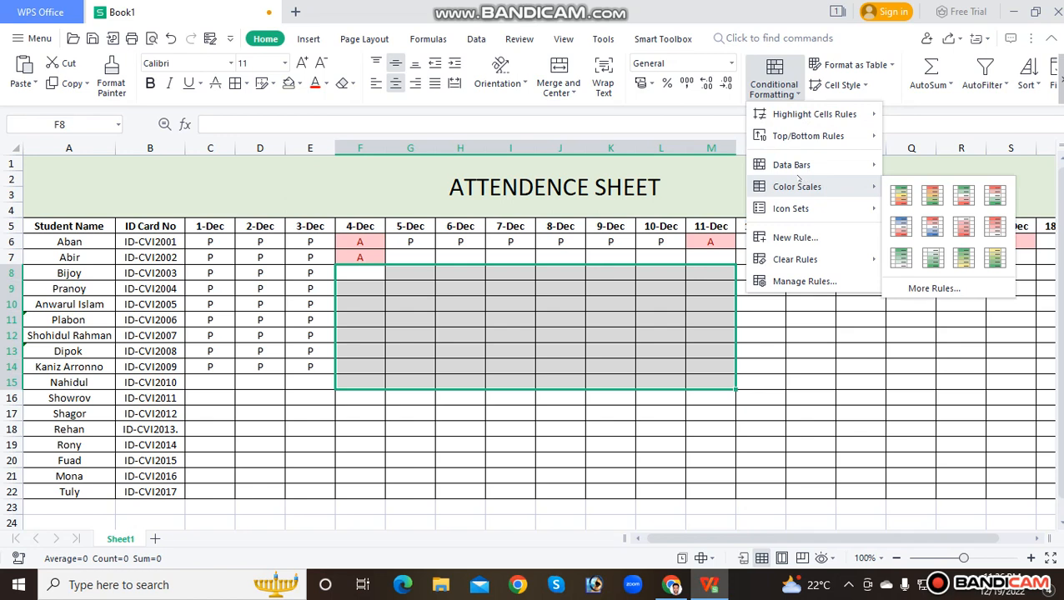
pyautogui.moveTo(785, 114)
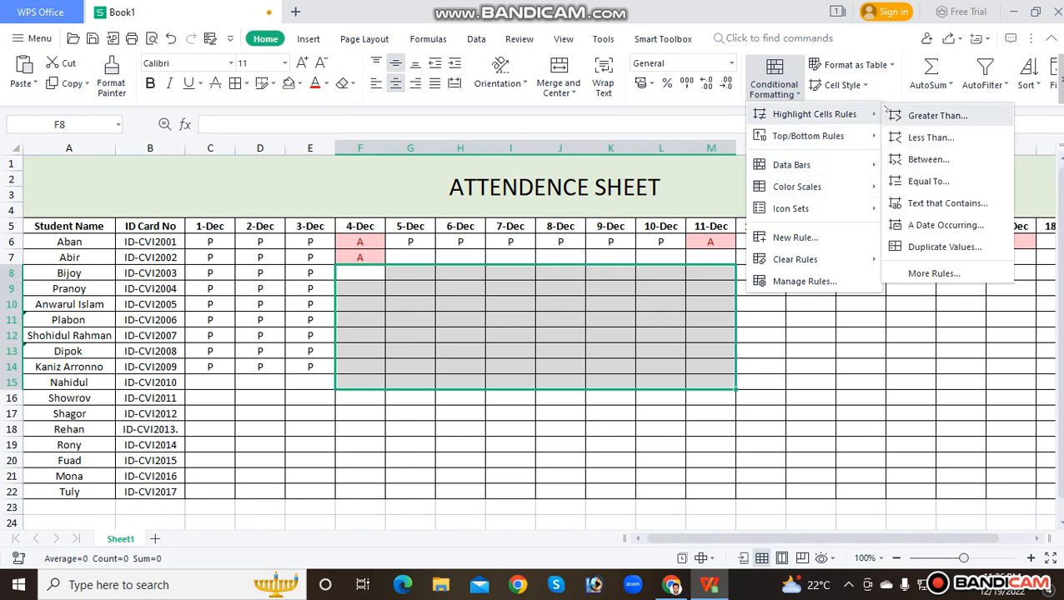
pyautogui.click(925, 181)
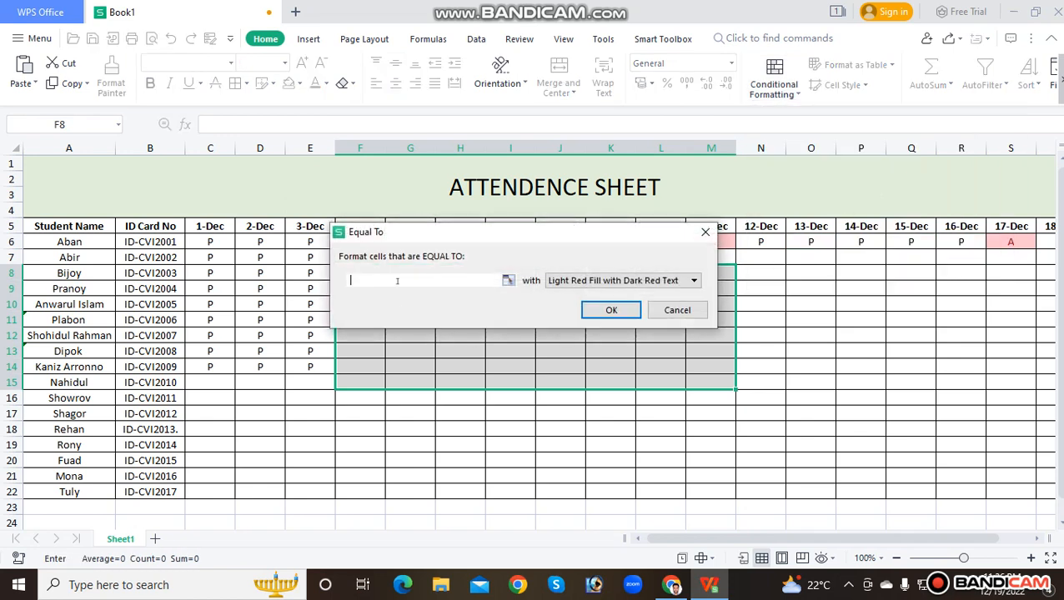
pyautogui.click(354, 276)
pyautogui.write('P')
pyautogui.click(551, 278)
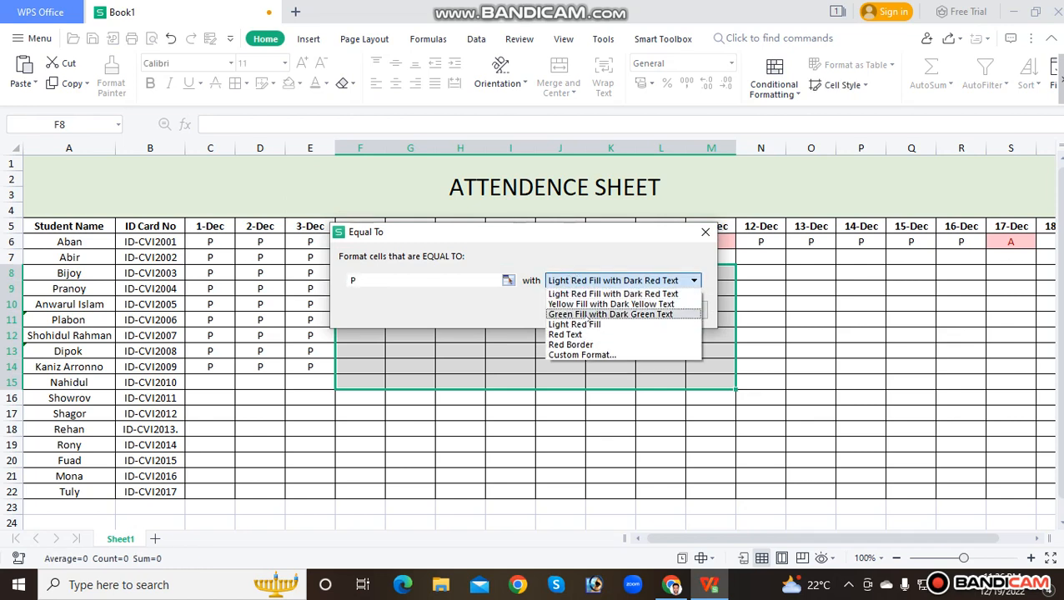
pyautogui.click(583, 314)
pyautogui.click(612, 309)
pyautogui.click(580, 344)
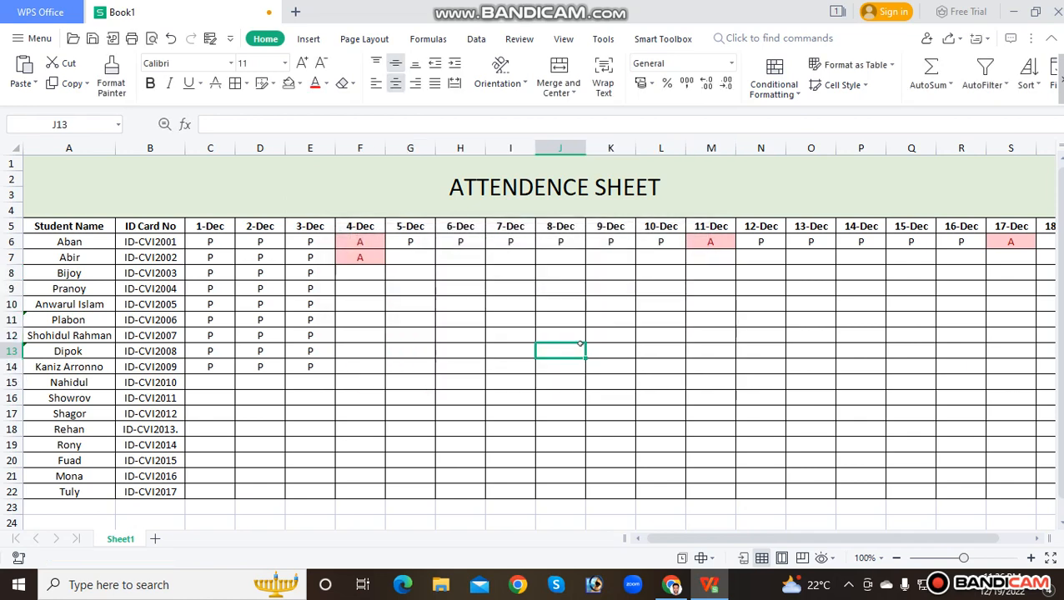
# Mark the fourth student absent for 5-Dec with A in cell G9 and present for 6-Dec with P in H9
pyautogui.click(381, 309)
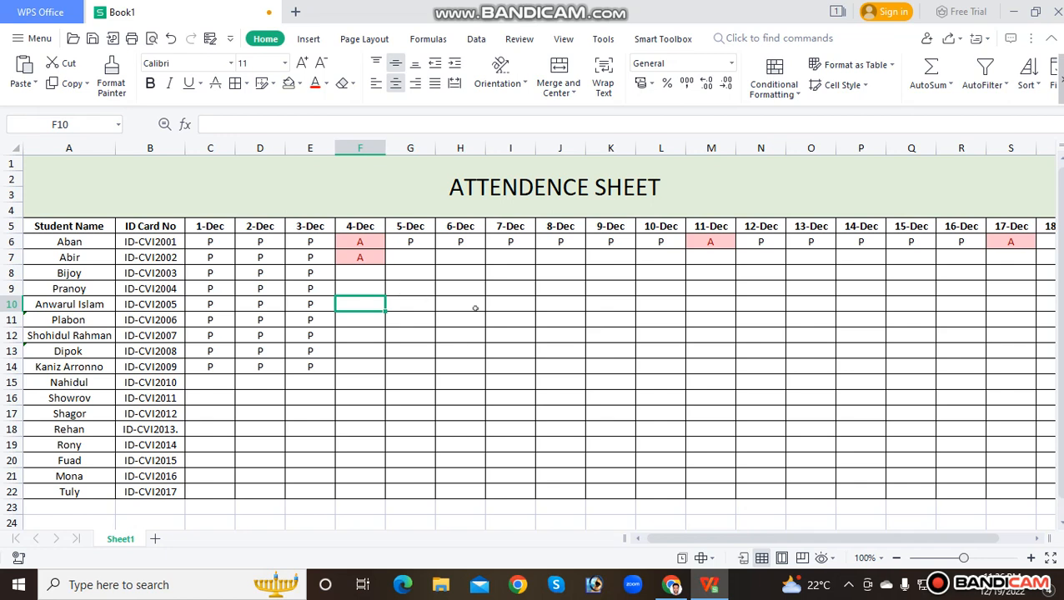
pyautogui.click(427, 288)
pyautogui.write('A')
pyautogui.press('Tab')
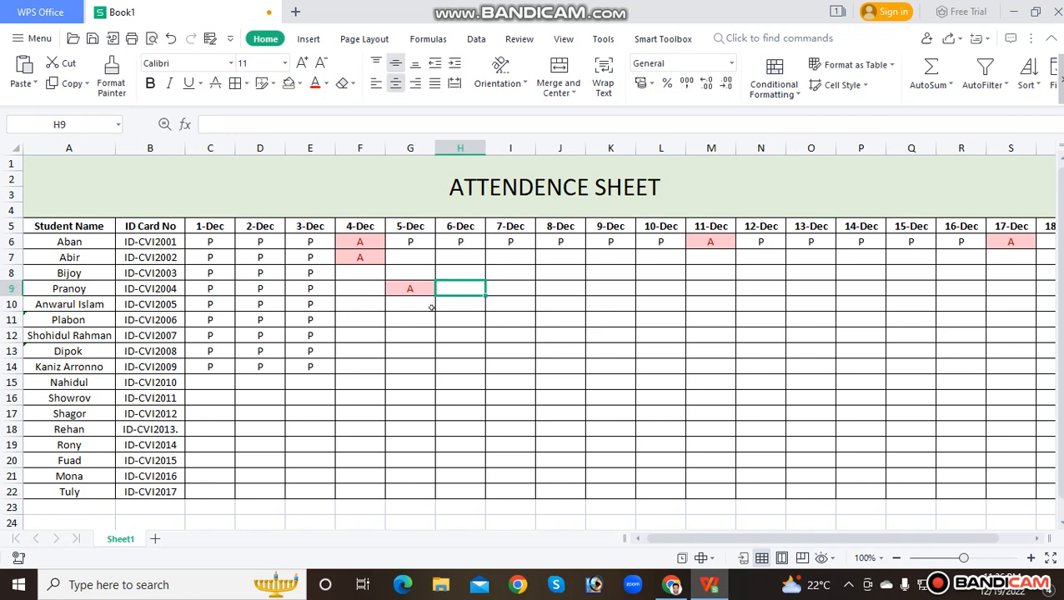
pyautogui.click(440, 306)
pyautogui.moveTo(372, 276); pyautogui.dragTo(667, 349)
pyautogui.click(473, 289)
pyautogui.write('P')
pyautogui.press('Return')
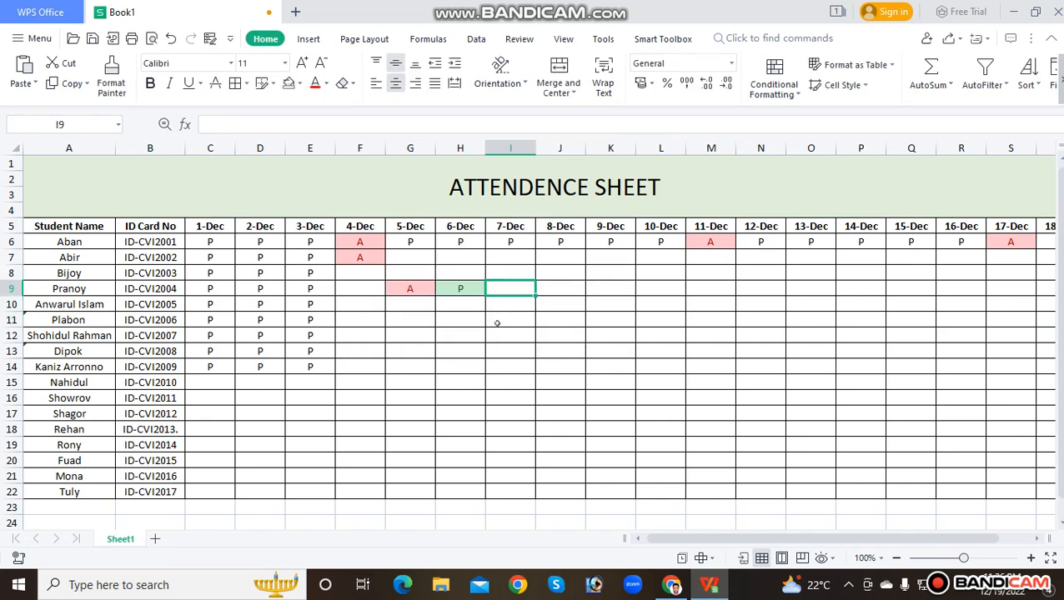
pyautogui.click(446, 323)
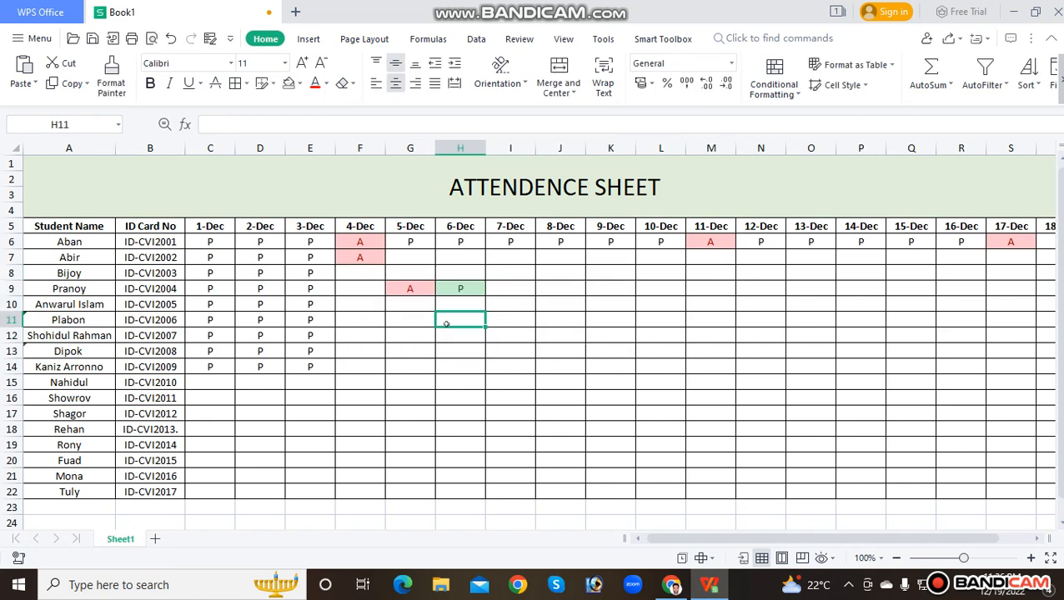
# Mark the fourth student present for 4-Dec and 7-Dec by entering P in cells F9 and I9
pyautogui.click(359, 292)
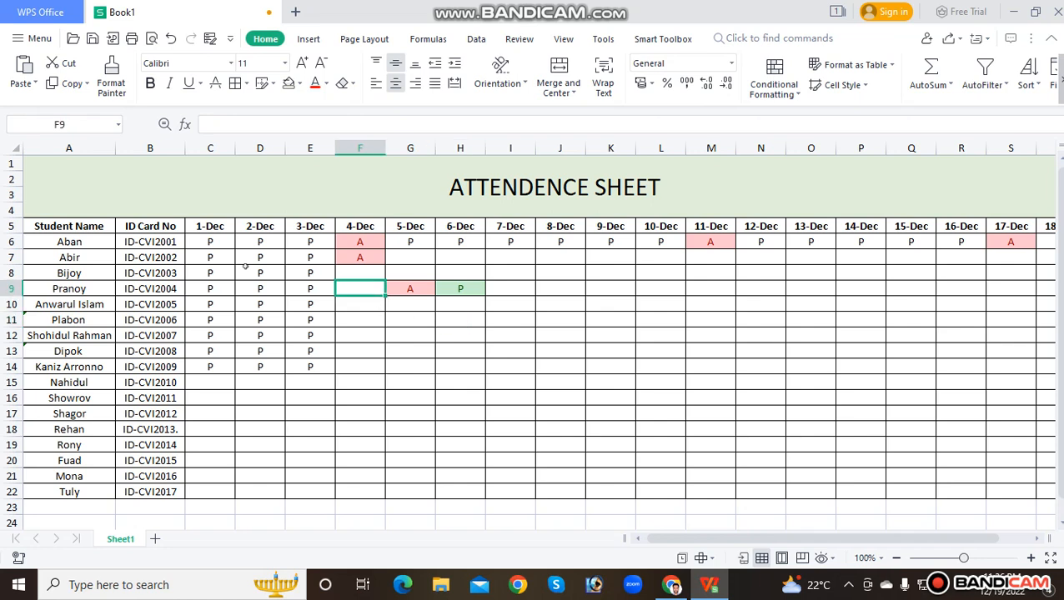
pyautogui.click(356, 304)
pyautogui.click(356, 292)
pyautogui.write('P')
pyautogui.press('Tab')
pyautogui.press('Tab')
pyautogui.press('Tab')
pyautogui.write('P')
# Continue the fourth student's row with P for 8-Dec and 9-Dec and a lowercase a for 10-Dec, in cells J9:L9
pyautogui.press('Tab')
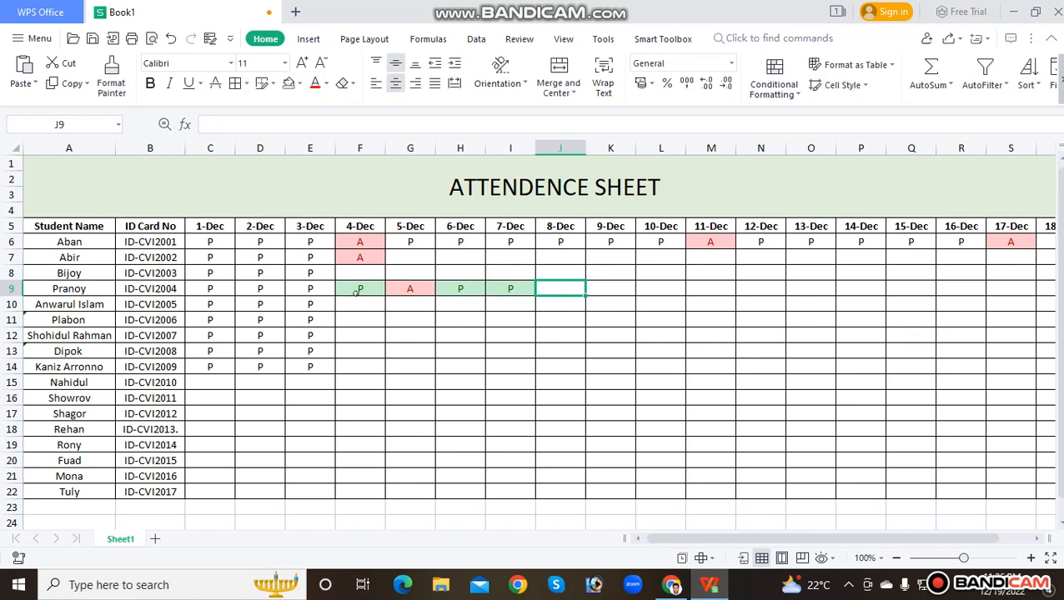
pyautogui.write('P')
pyautogui.press('Tab')
pyautogui.write('P')
pyautogui.press('Tab')
pyautogui.write('a')
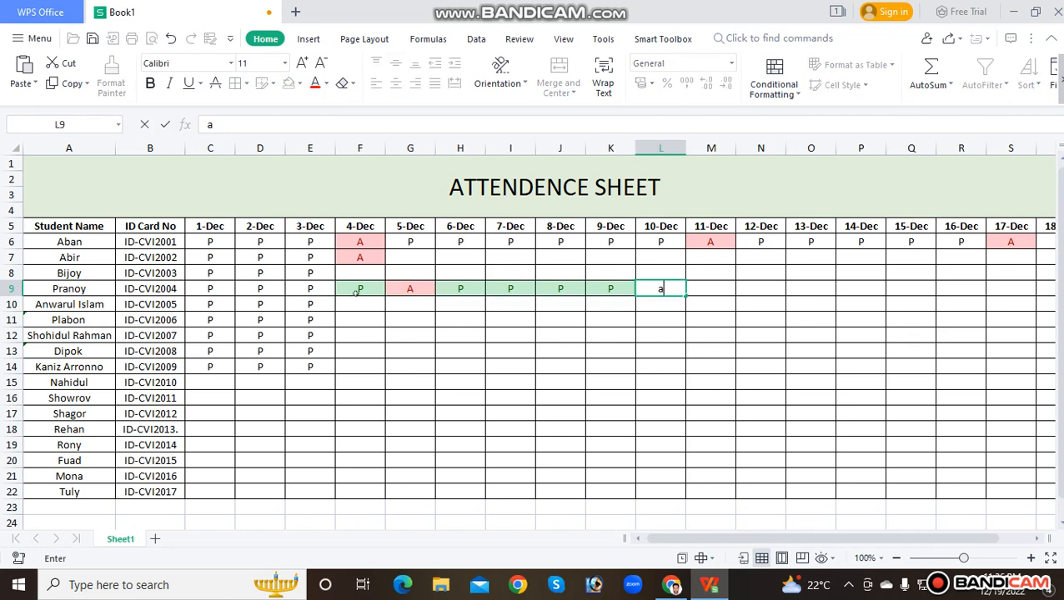
pyautogui.press('Tab')
pyautogui.click(525, 321)
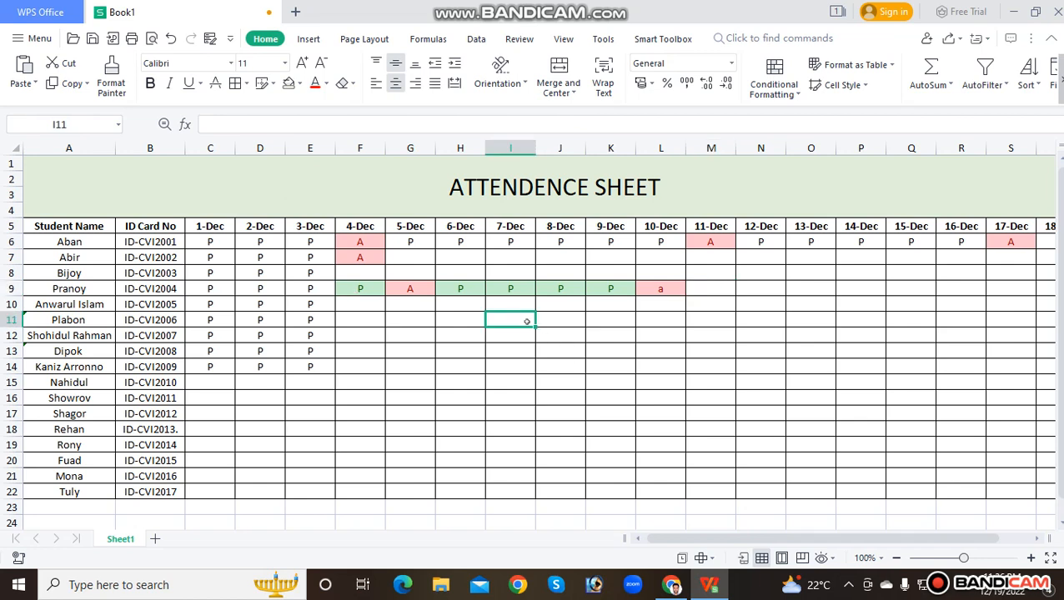
# Fill the fourth student's marks for 4-Dec through 10-Dec down to row 14, covering cells F9:L14
pyautogui.moveTo(380, 294); pyautogui.dragTo(651, 361)
pyautogui.hotkey('ctrl', 'd')
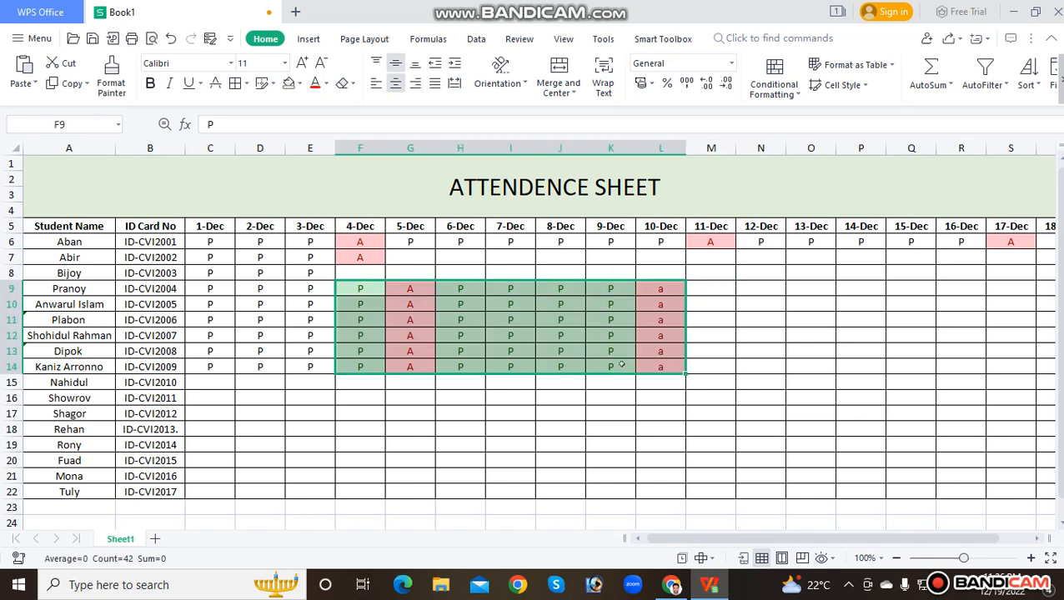
pyautogui.click(482, 322)
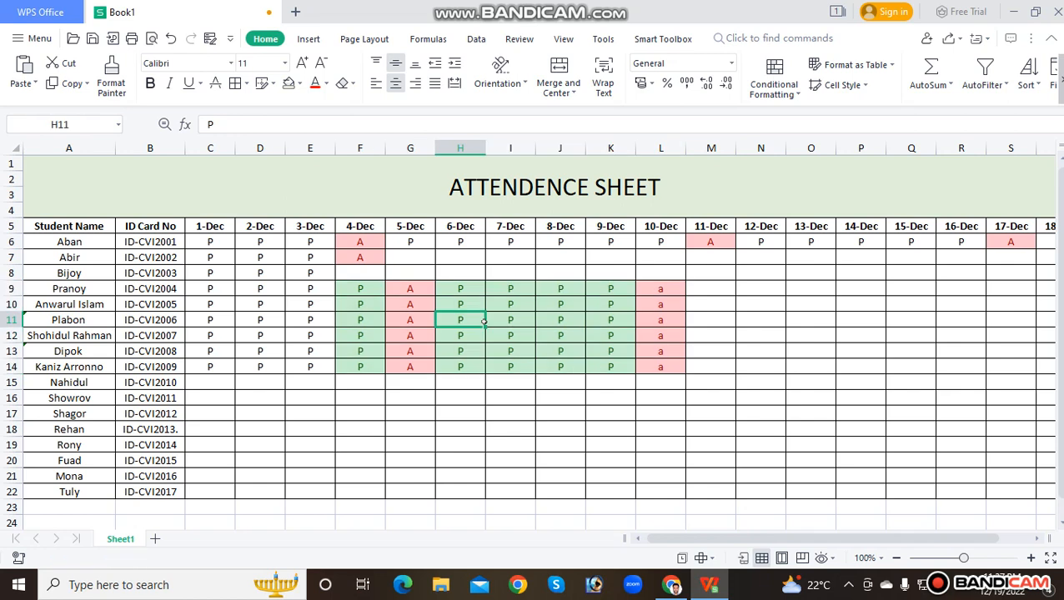